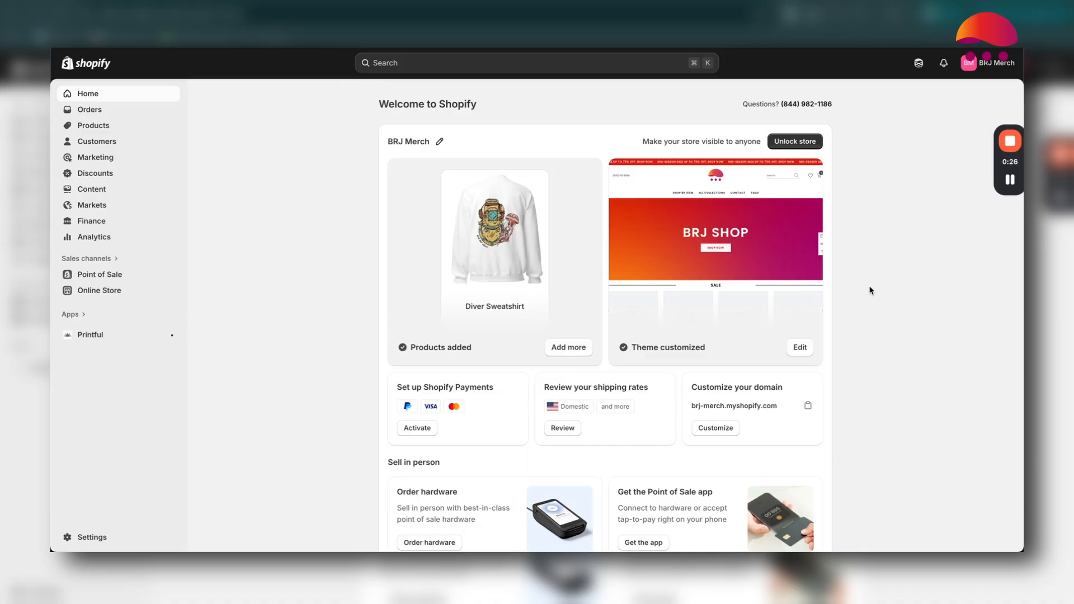
Step: Open a blank new product form and review its sections, from title and media through pricing, inventory and shipping to the search engine listing
click(123, 127)
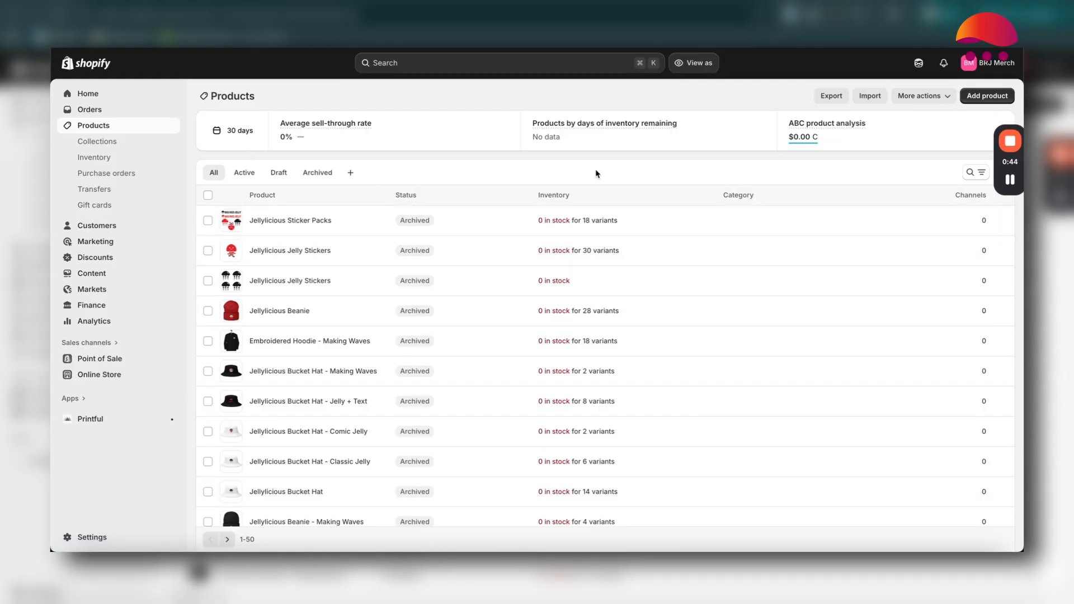
click(986, 98)
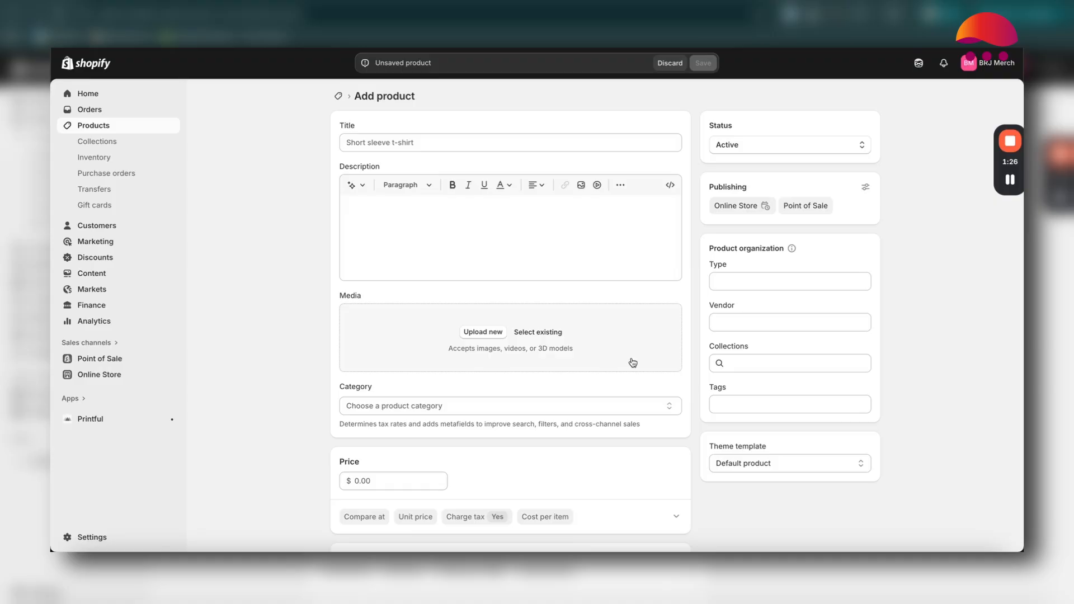
scroll(680, 397, down, 1)
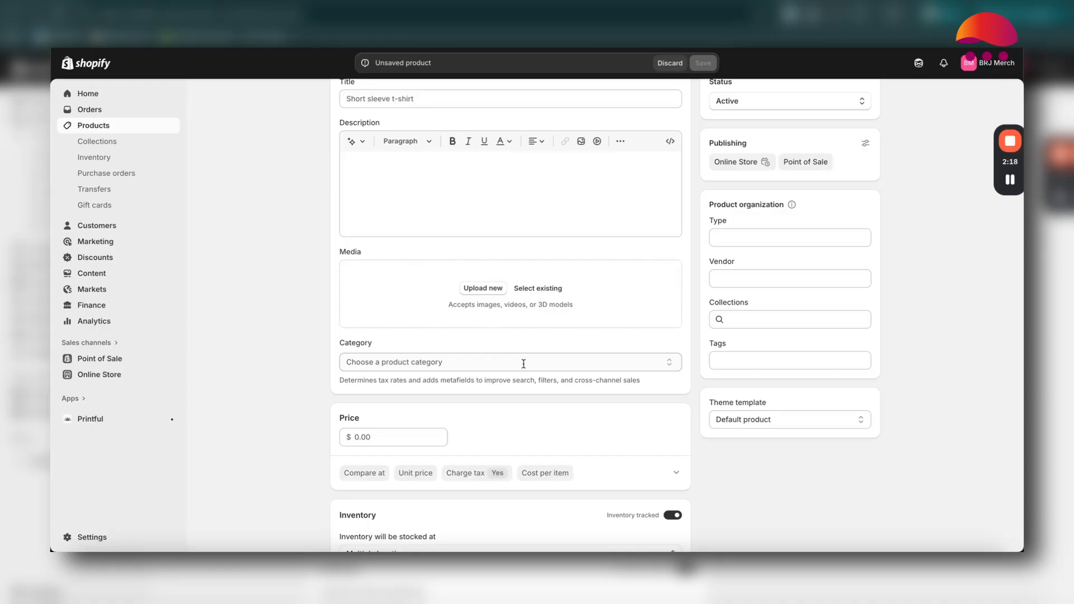
scroll(627, 417, down, 4)
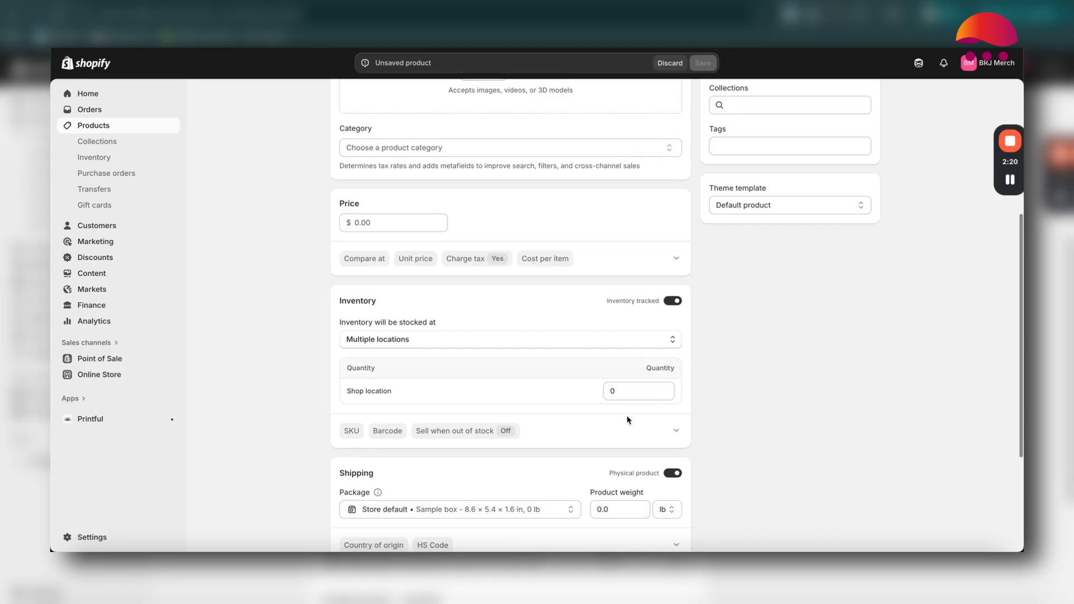
scroll(627, 420, down, 1)
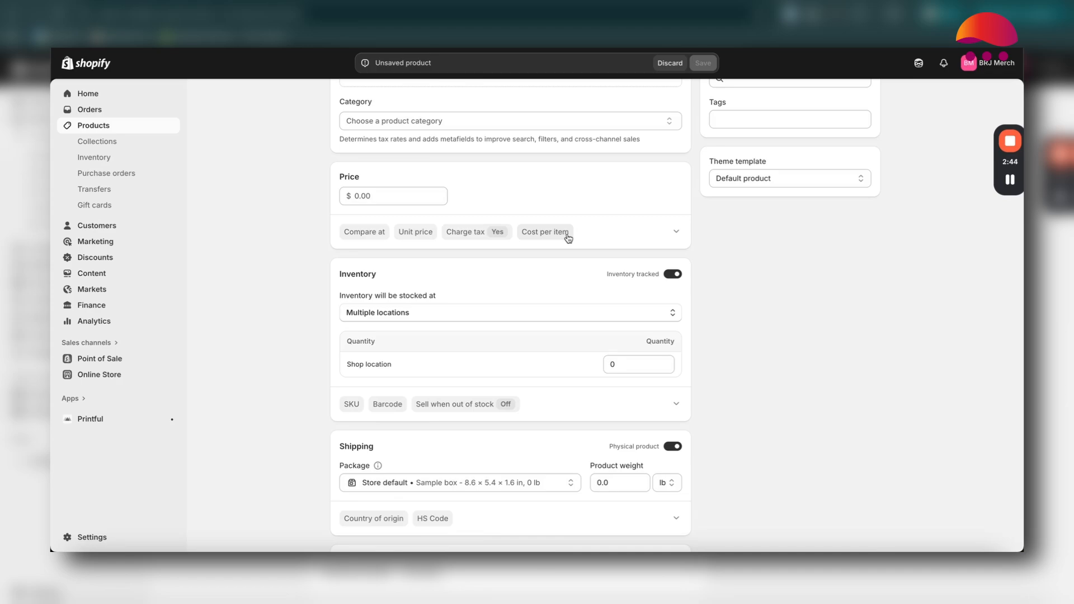
scroll(705, 287, down, 3)
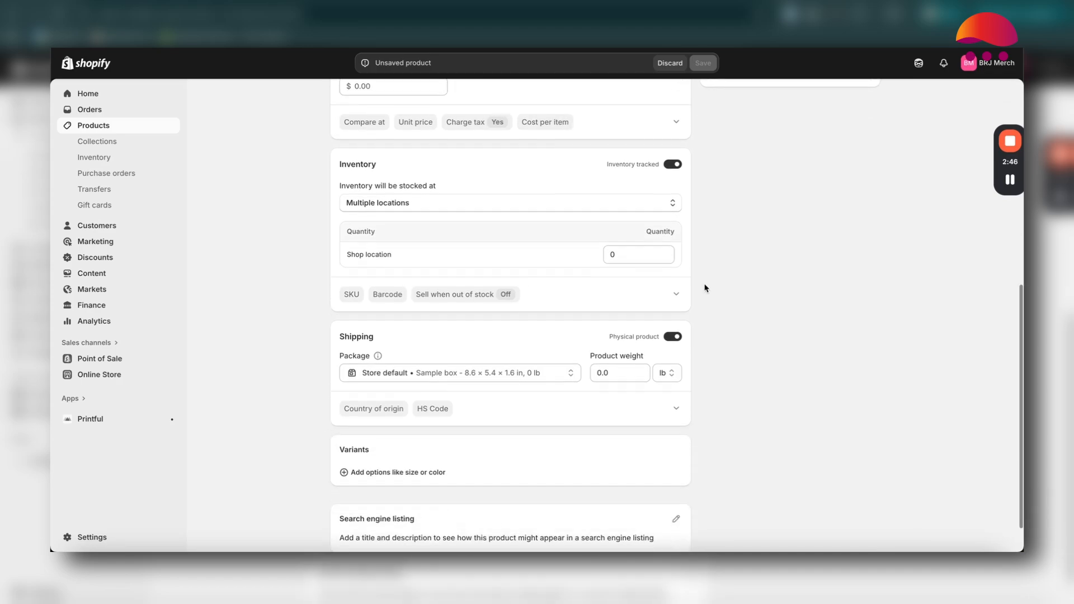
scroll(705, 288, down, 1)
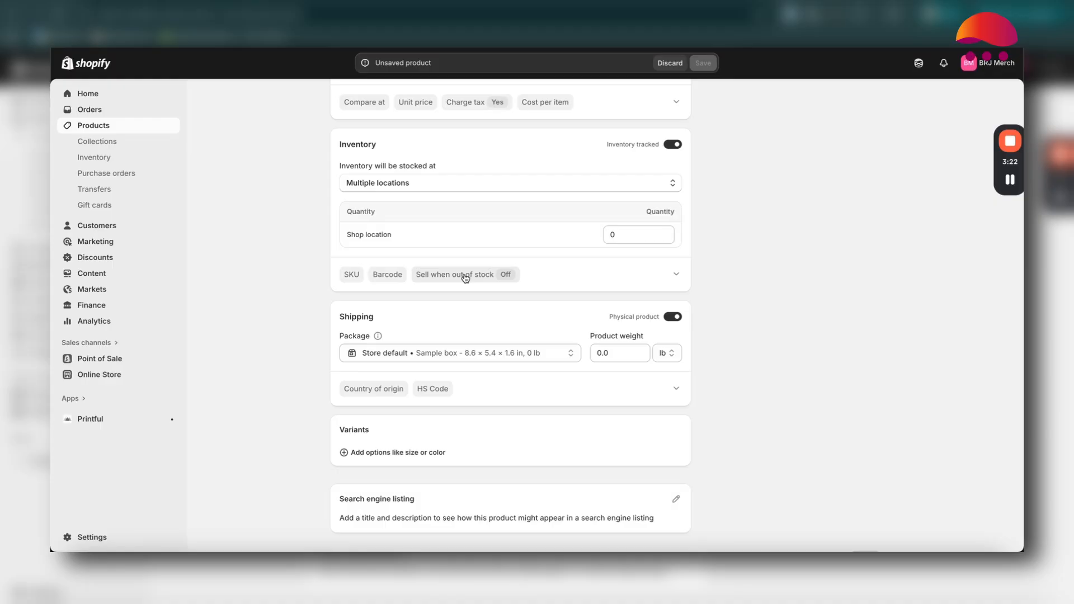
scroll(581, 295, down, 1)
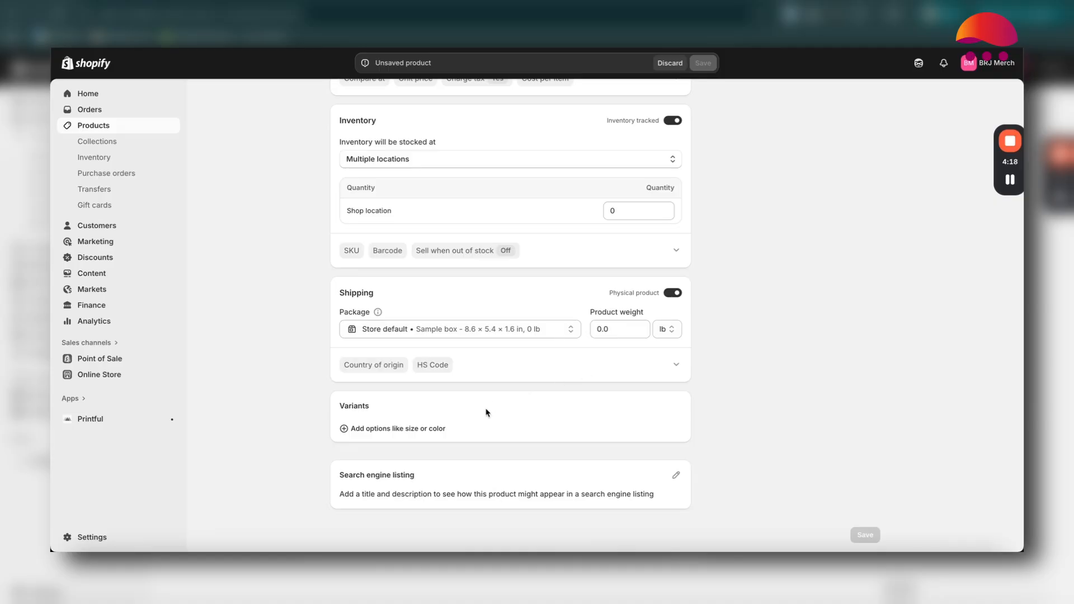
Step: Add a blank variant option to the new product and review its option name and option values fields
click(380, 430)
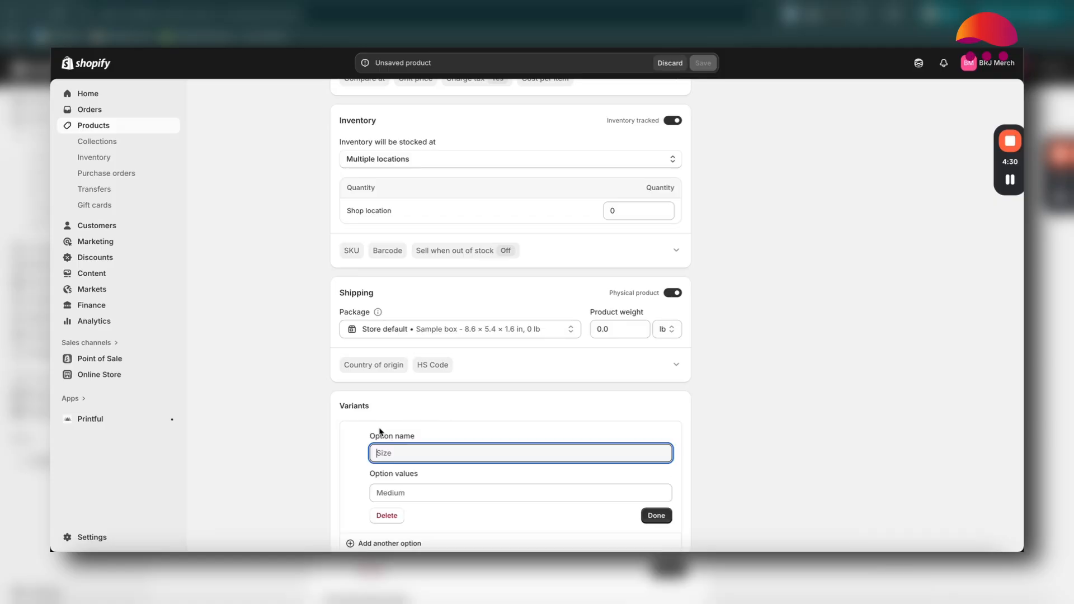
scroll(491, 427, down, 2)
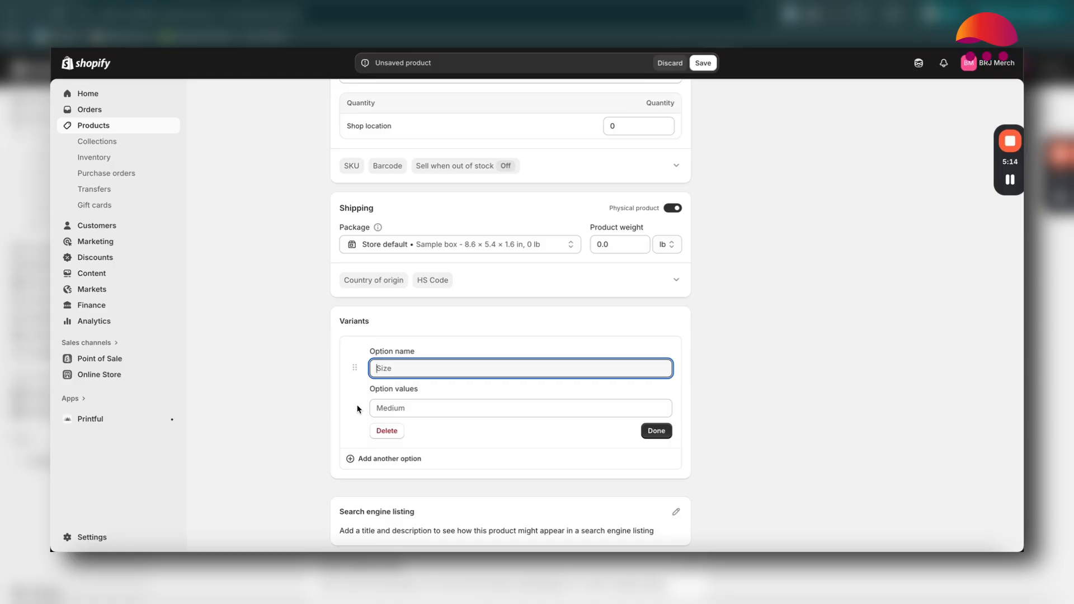
scroll(441, 416, down, 1)
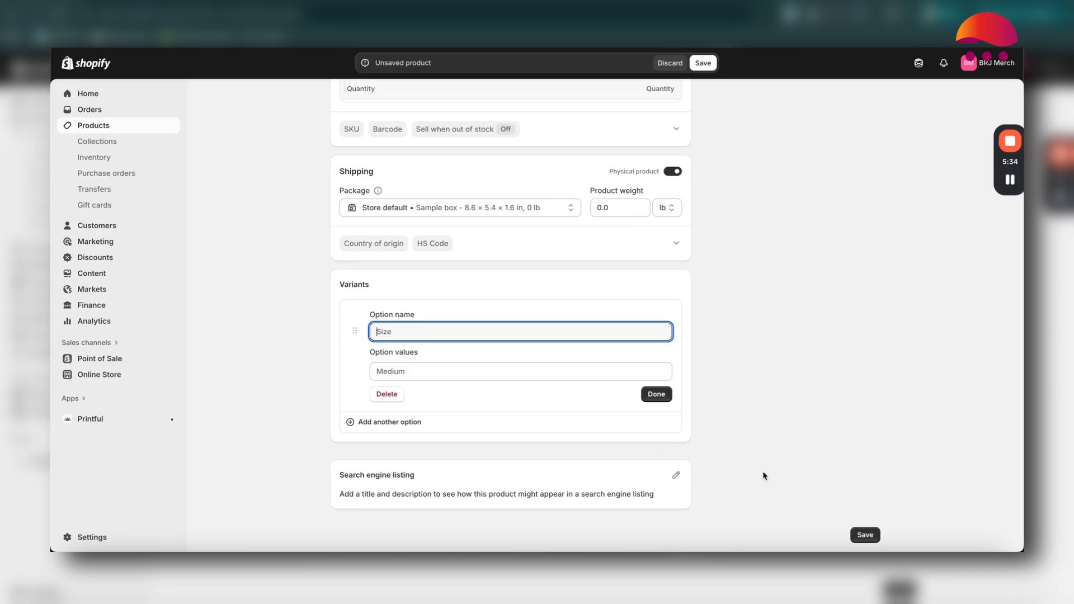
Step: Review the new product's status, publishing, organization and theme template settings, and leave the unsaved product for the products list
scroll(765, 476, up, 5)
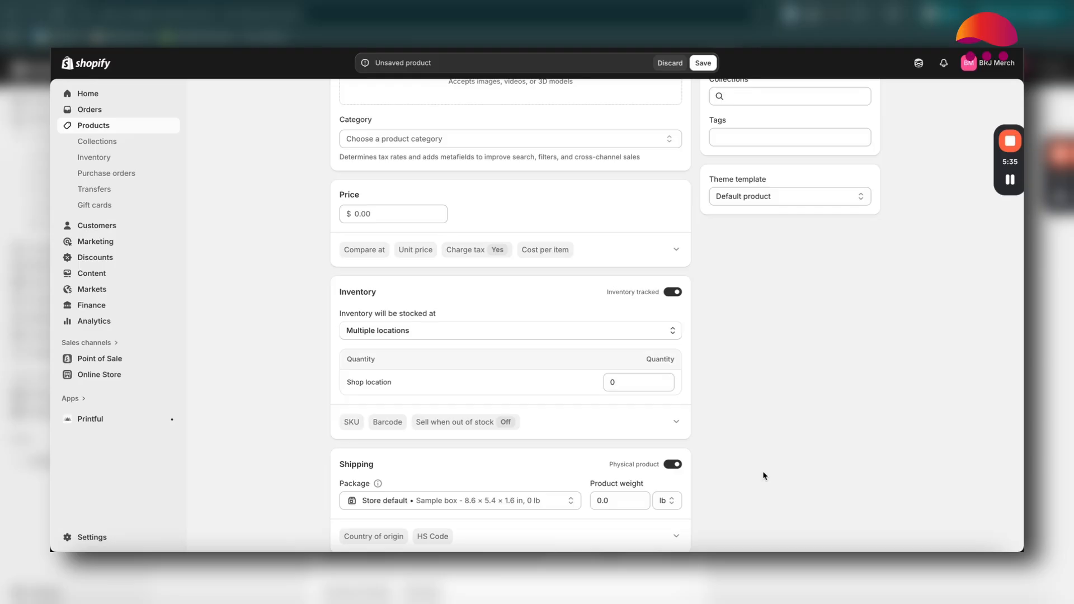
scroll(764, 476, up, 4)
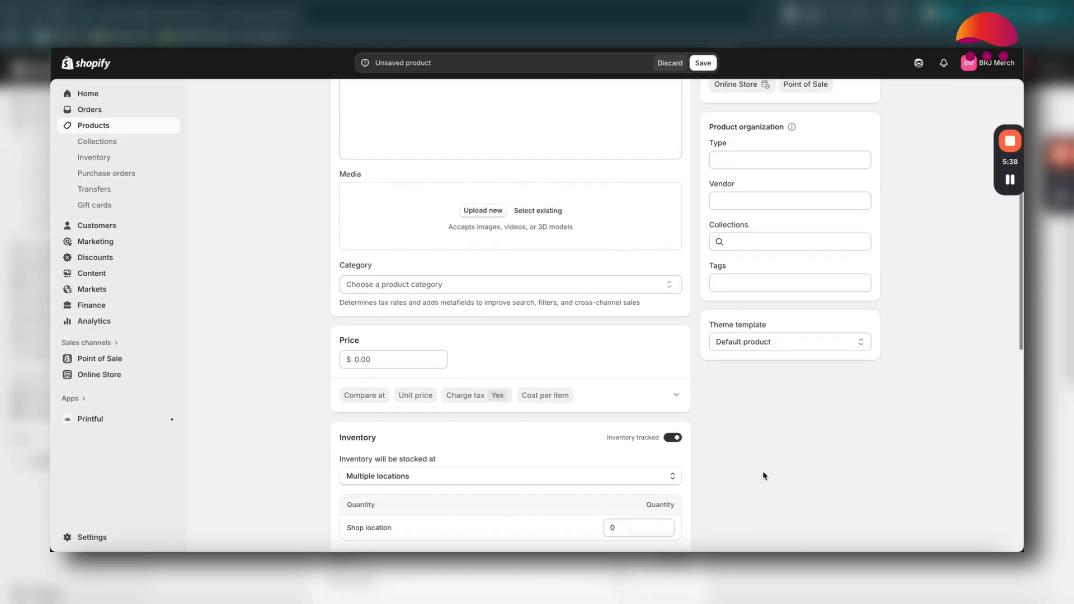
scroll(764, 476, up, 1)
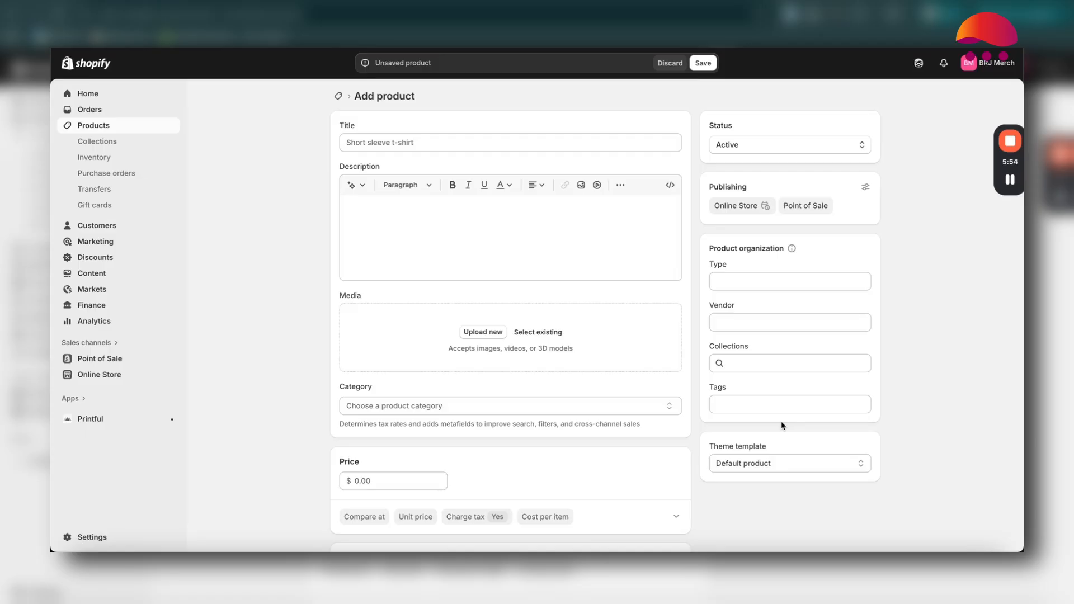
scroll(782, 425, down, 3)
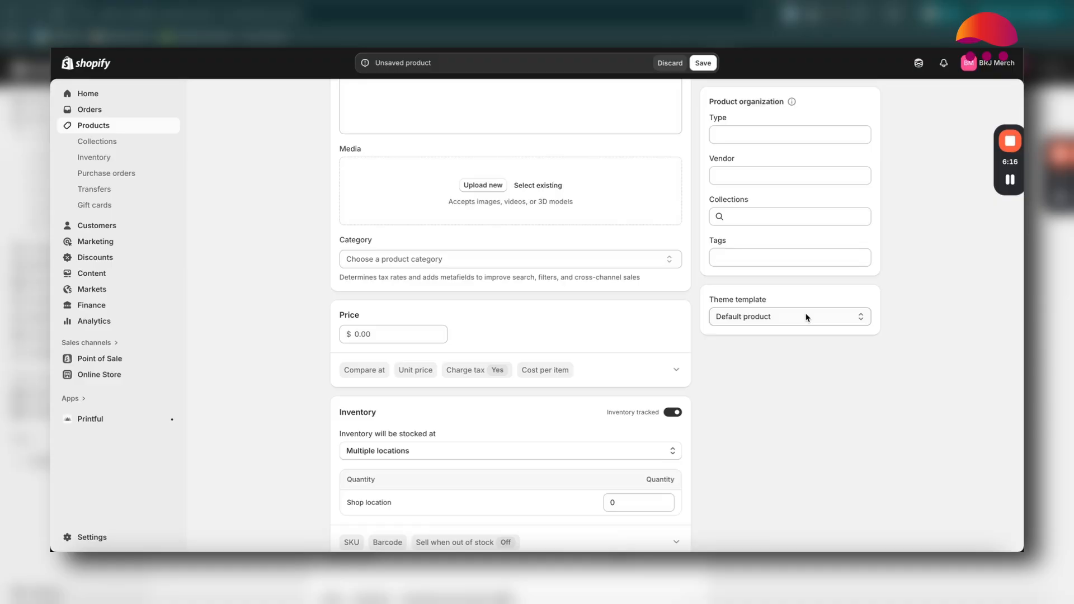
scroll(808, 336, up, 3)
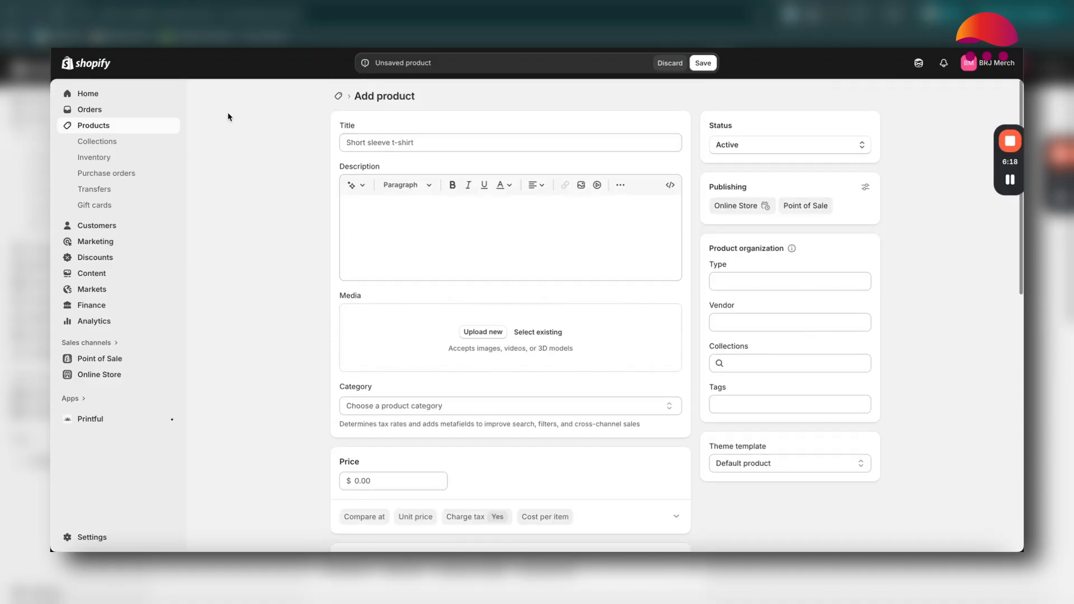
click(140, 126)
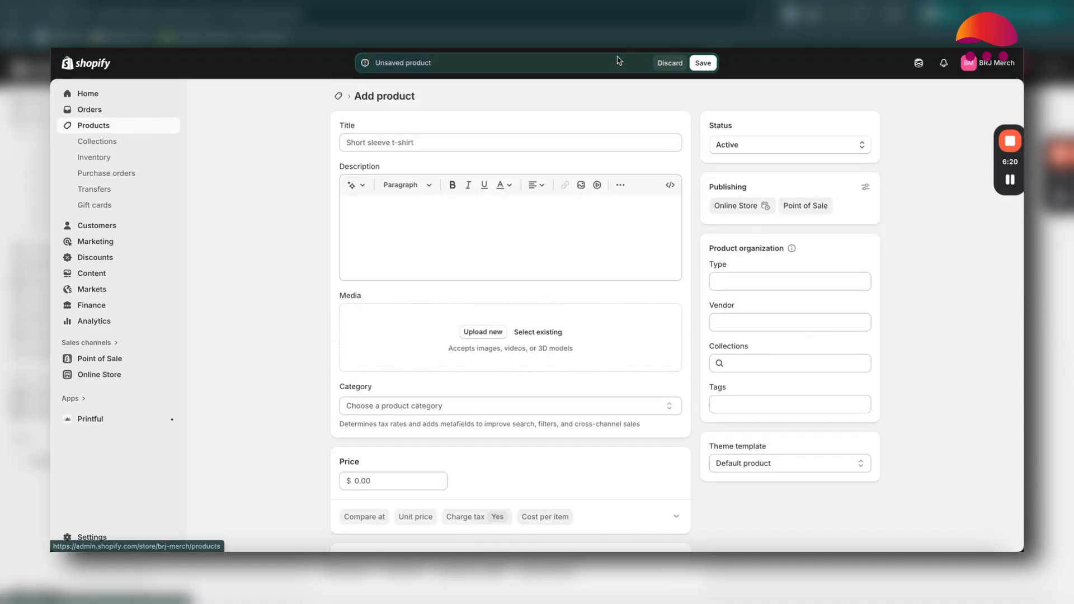
click(144, 125)
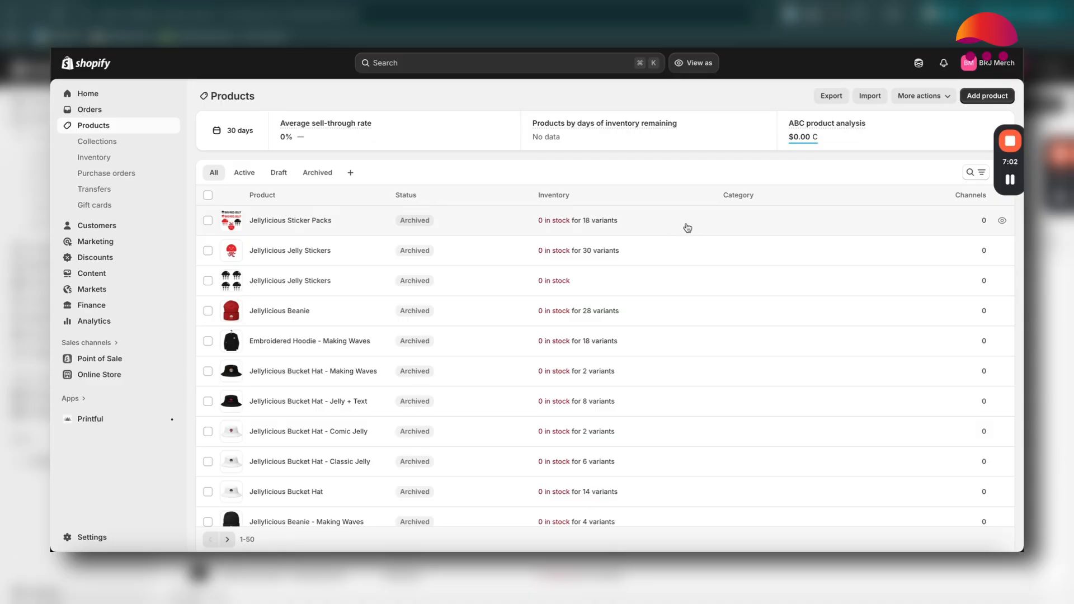
Step: View the product list filtered by Active, Draft and Archived status, and return to all products
click(244, 173)
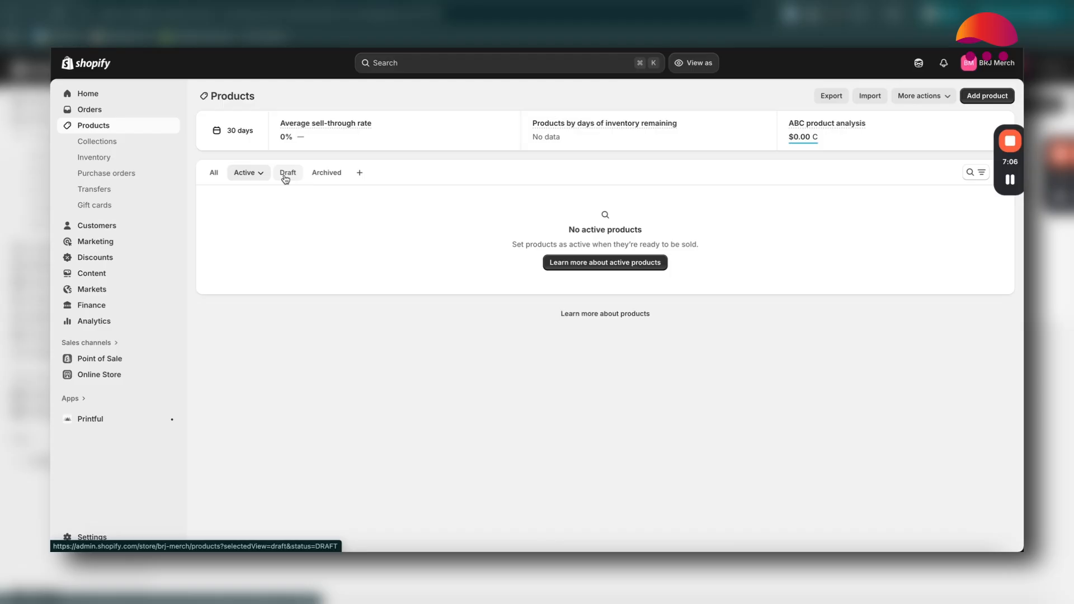
click(286, 177)
click(325, 177)
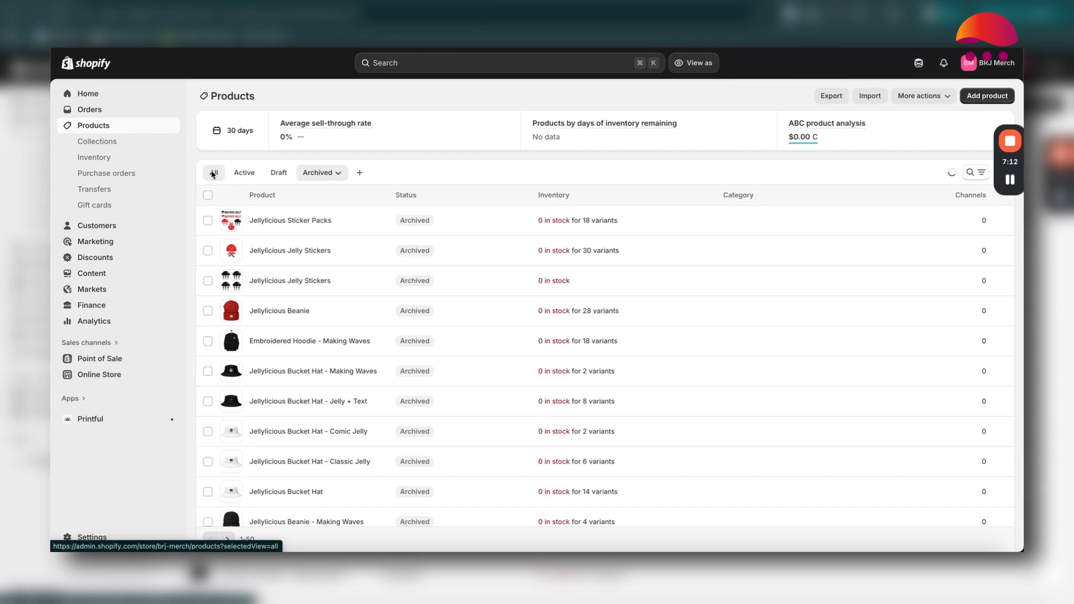
click(213, 173)
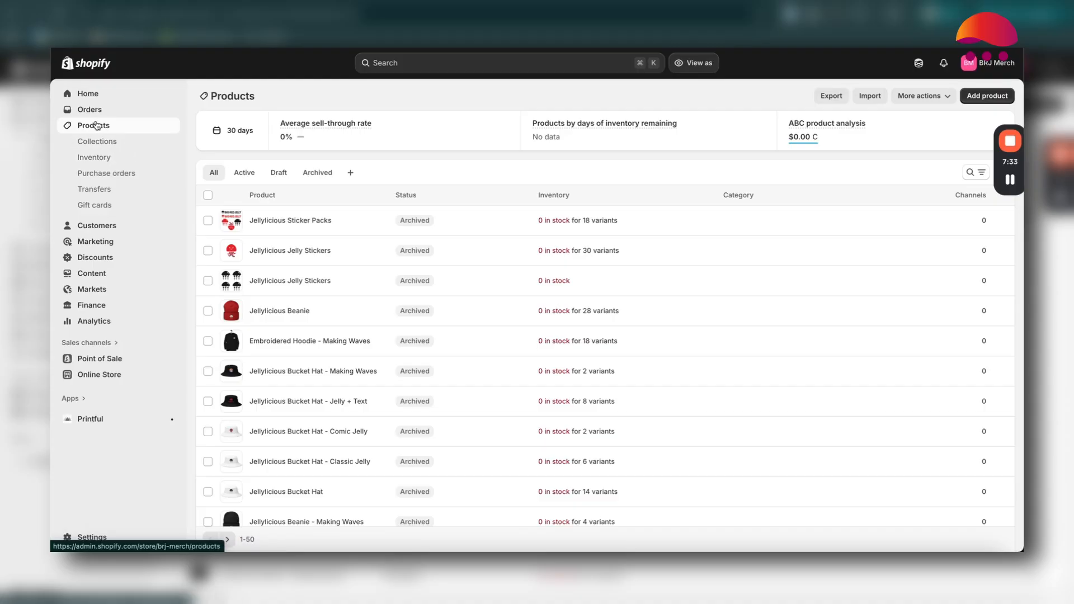
Step: Open the store's collections and start a new collection to review its form
click(121, 147)
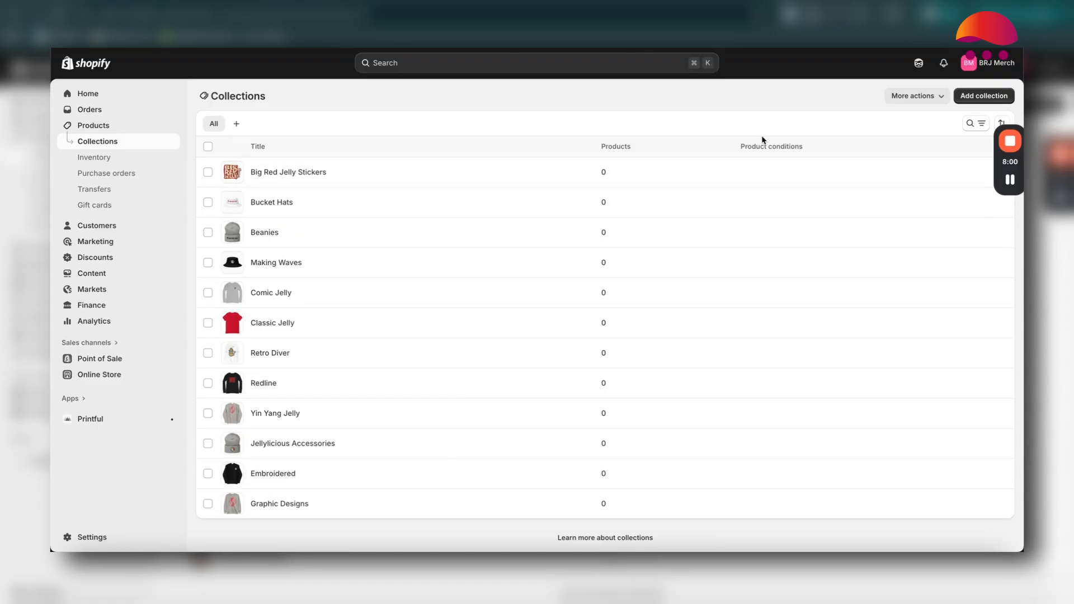
click(977, 98)
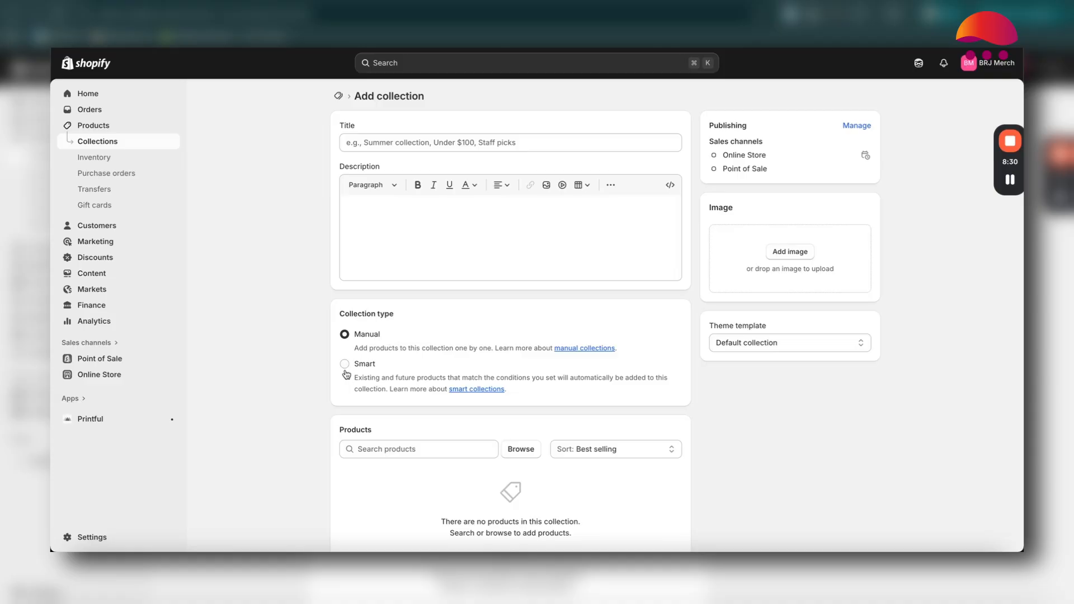
scroll(608, 395, down, 3)
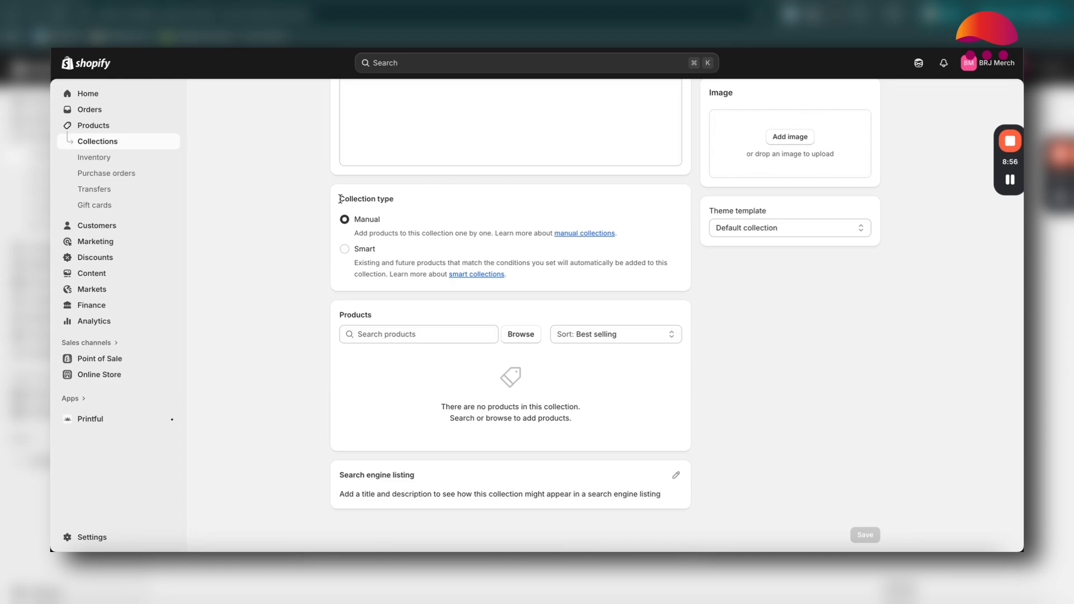
Step: Set the new collection's type to Smart and view the tag values available for its condition
drag(339, 199, 424, 201)
click(425, 202)
click(344, 250)
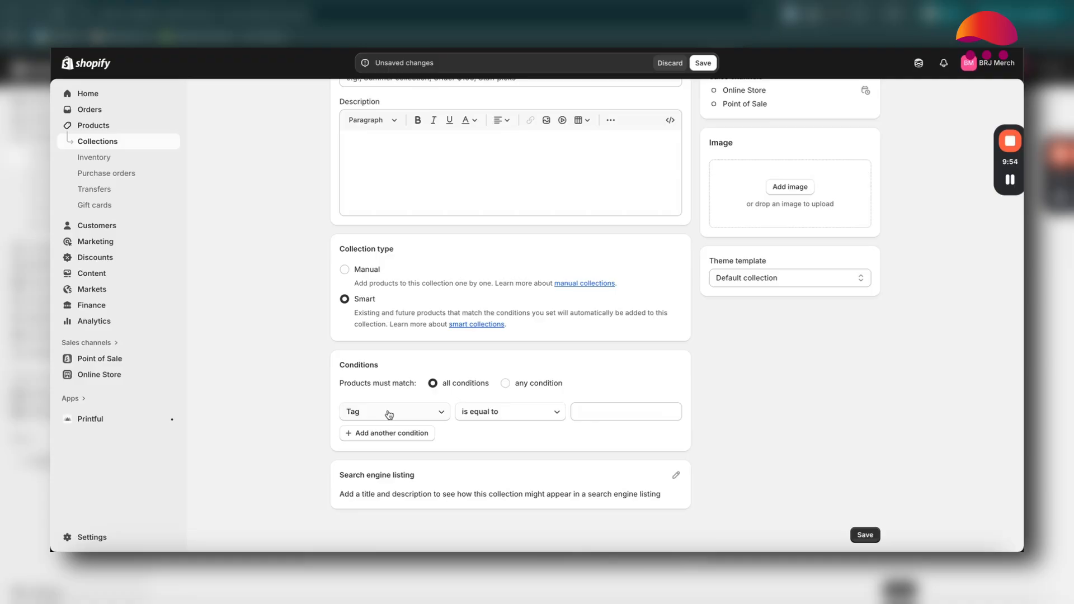
click(608, 414)
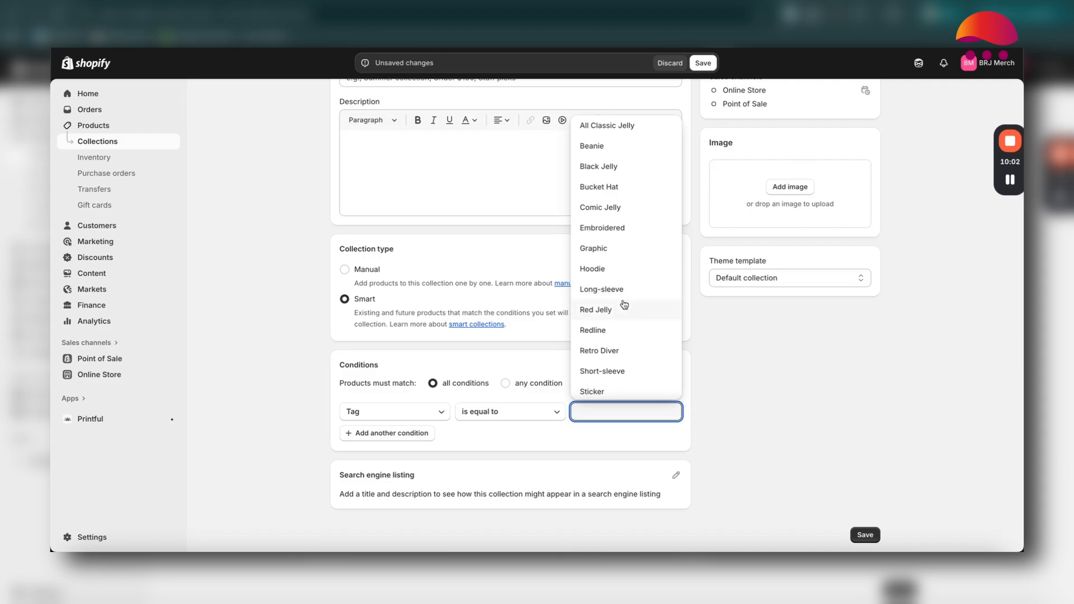
click(694, 361)
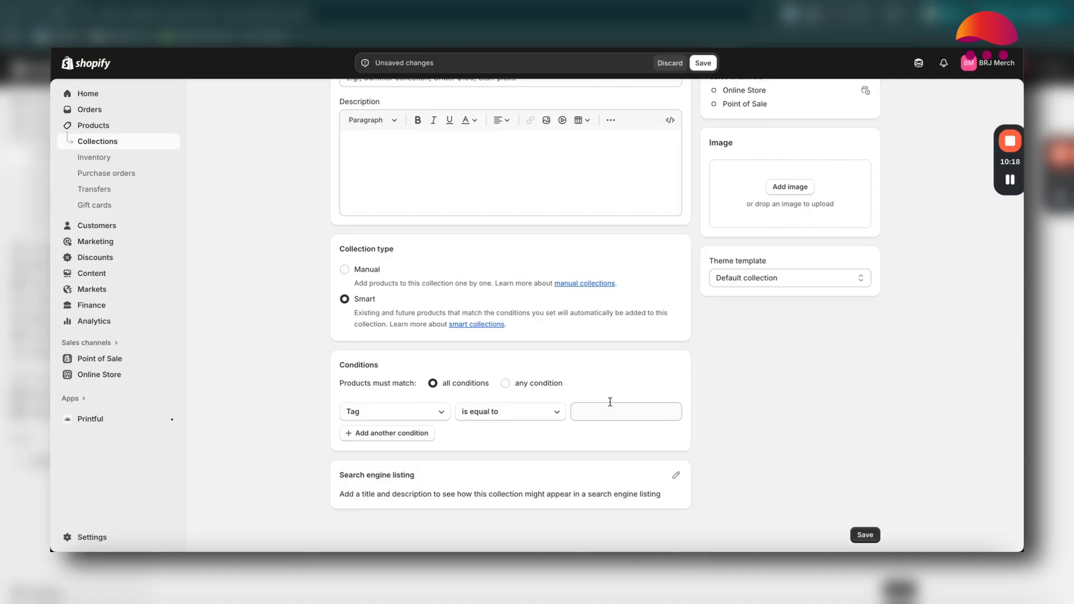
Step: Discard the unsaved new collection
scroll(806, 418, up, 1)
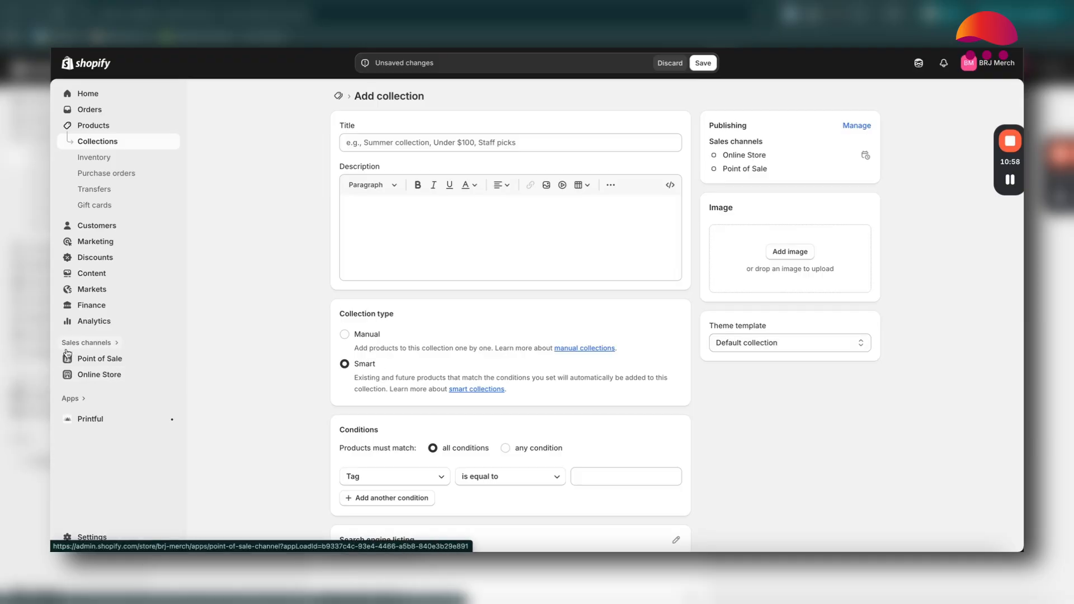
click(93, 377)
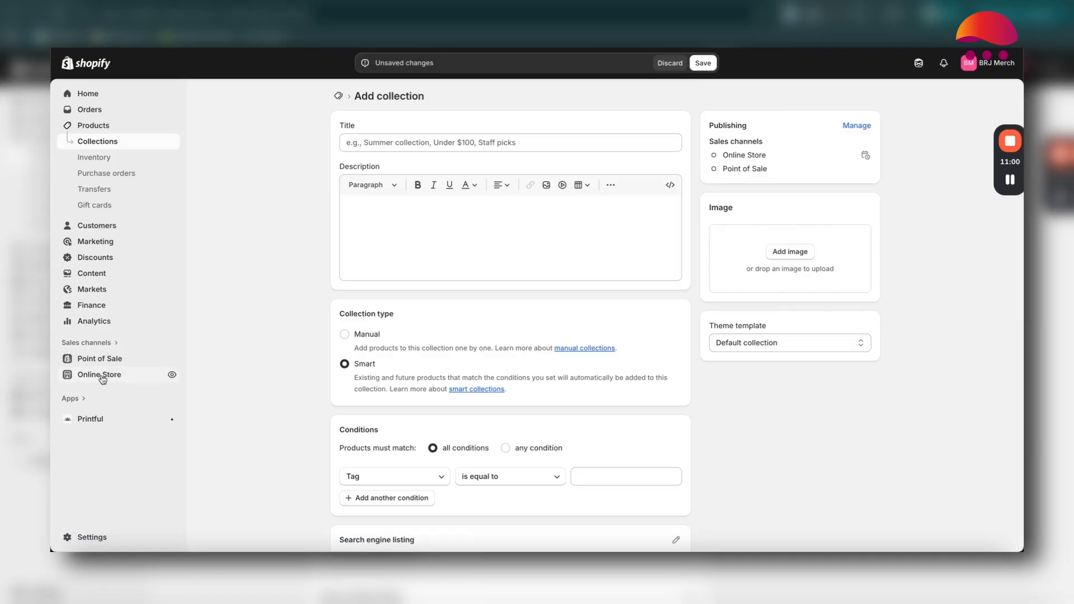
click(669, 64)
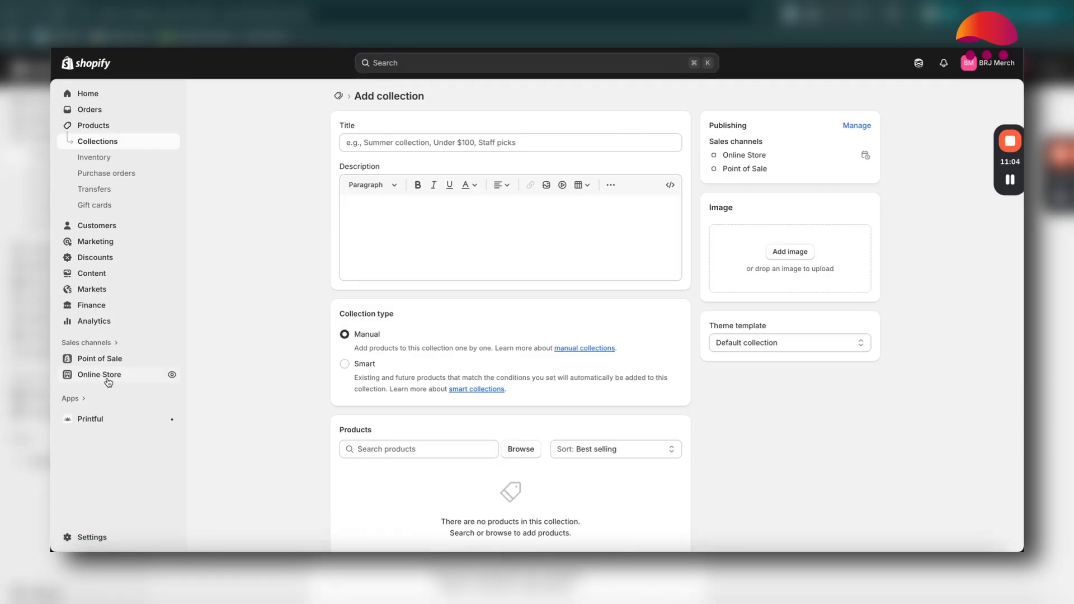
Step: Open the online store's current theme, Ella-6.5.1-theme-source, in the theme editor
click(144, 377)
click(120, 307)
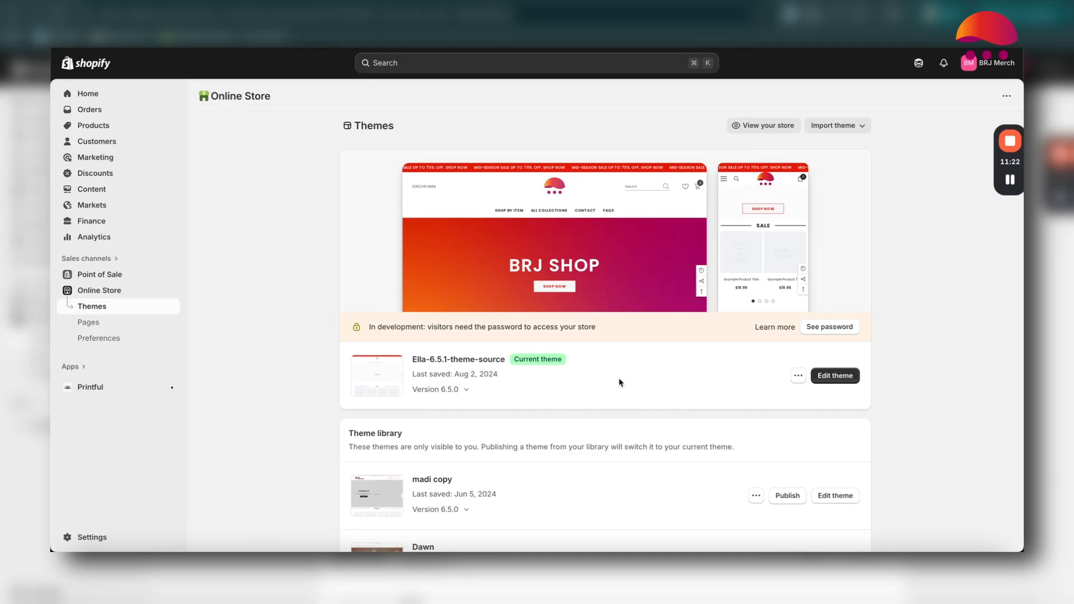
click(837, 381)
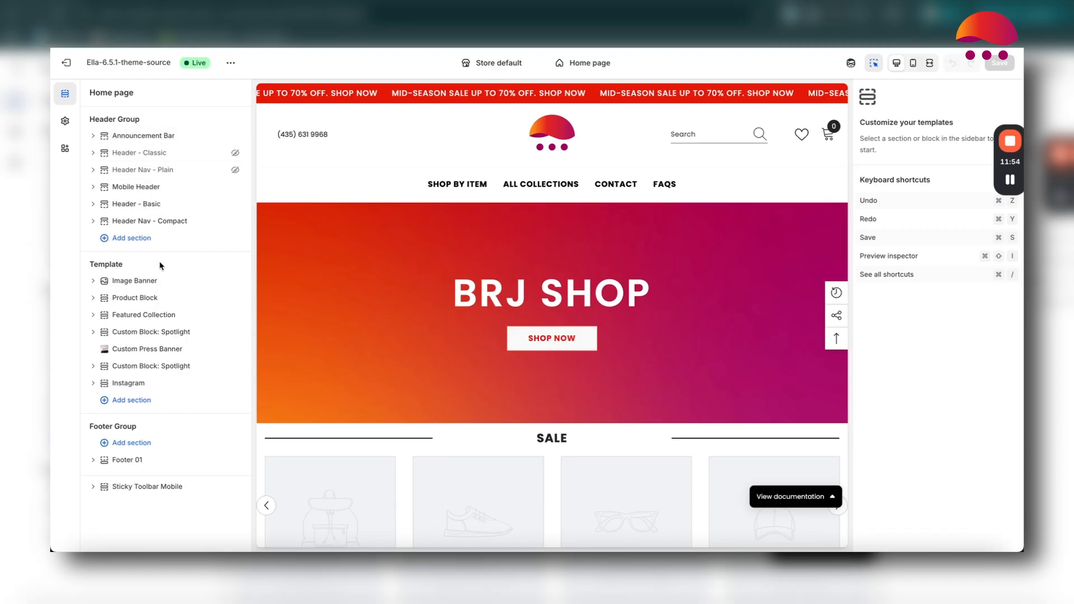
Step: Look through the home page preview down to the footer and open the theme settings
mouse_move(128, 335)
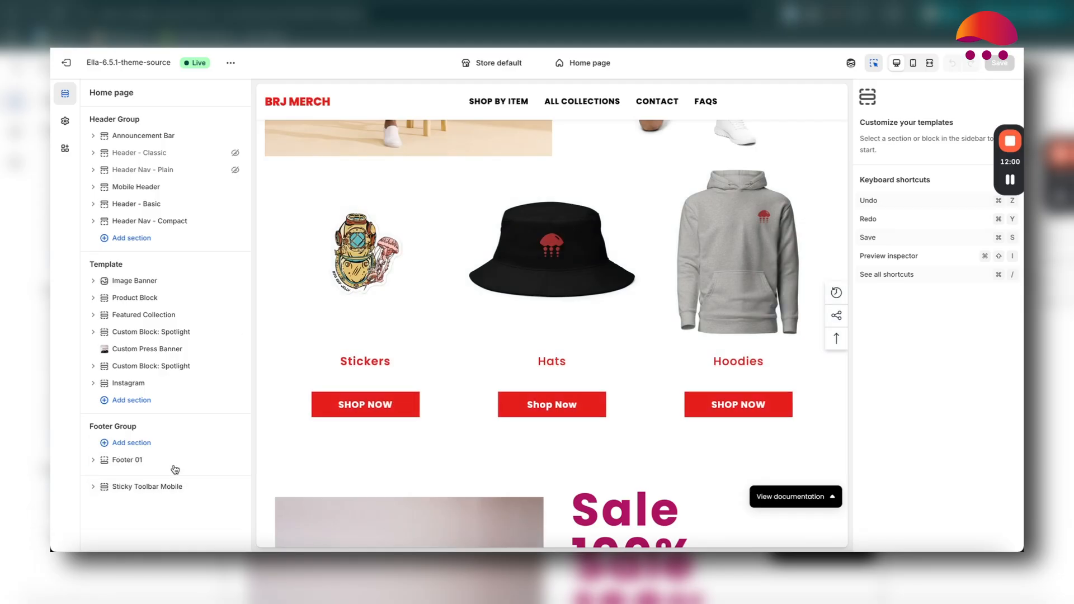
scroll(521, 468, down, 15)
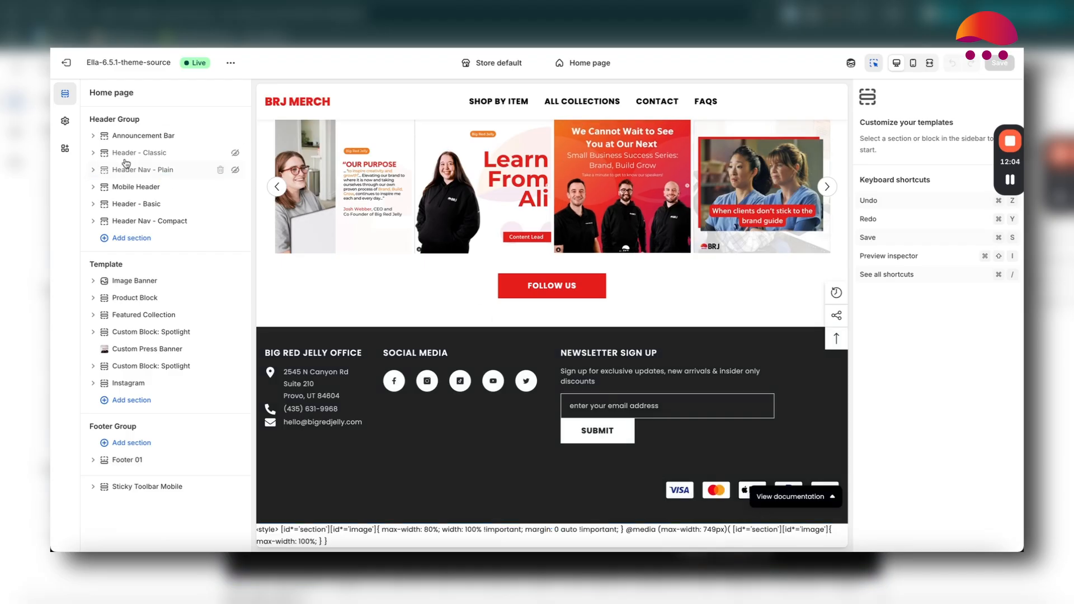
click(64, 124)
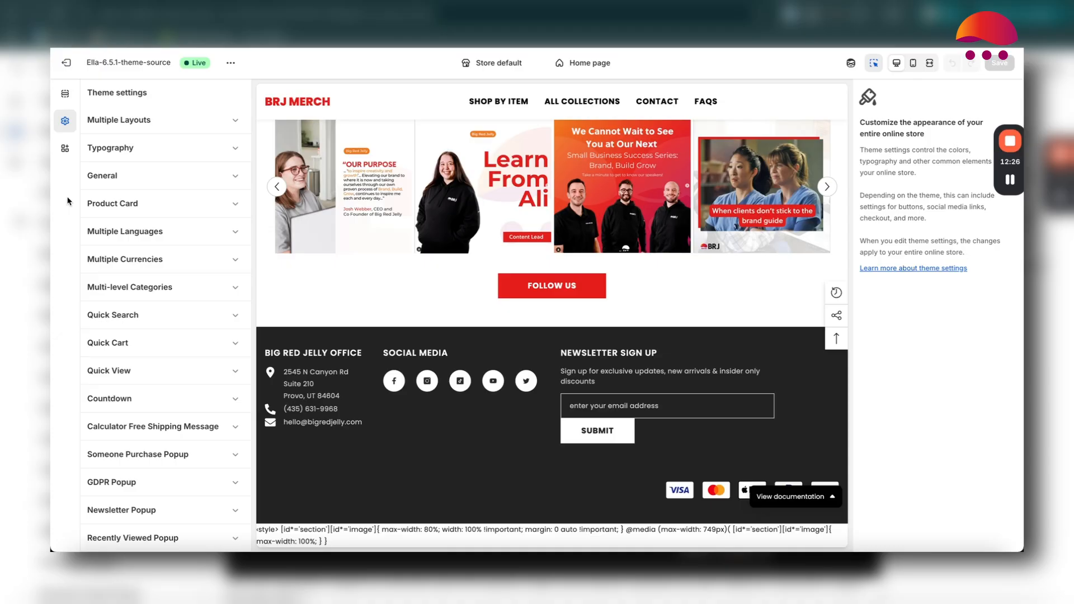
Step: Review the theme's General settings, from the favicon and wishlist options down to View Documentation, and collapse the group
click(168, 181)
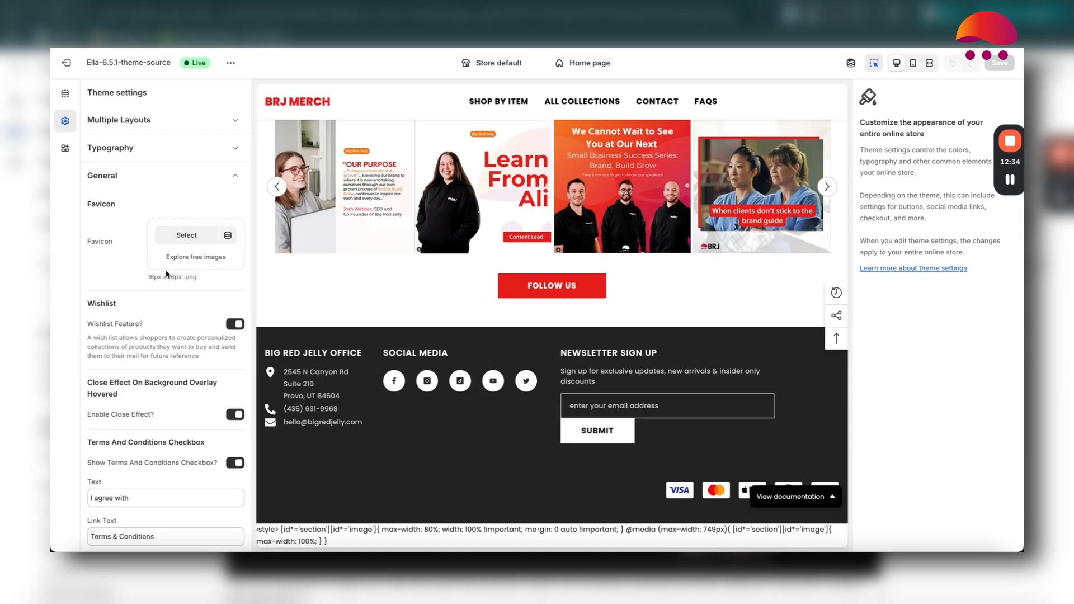
scroll(166, 274, down, 10)
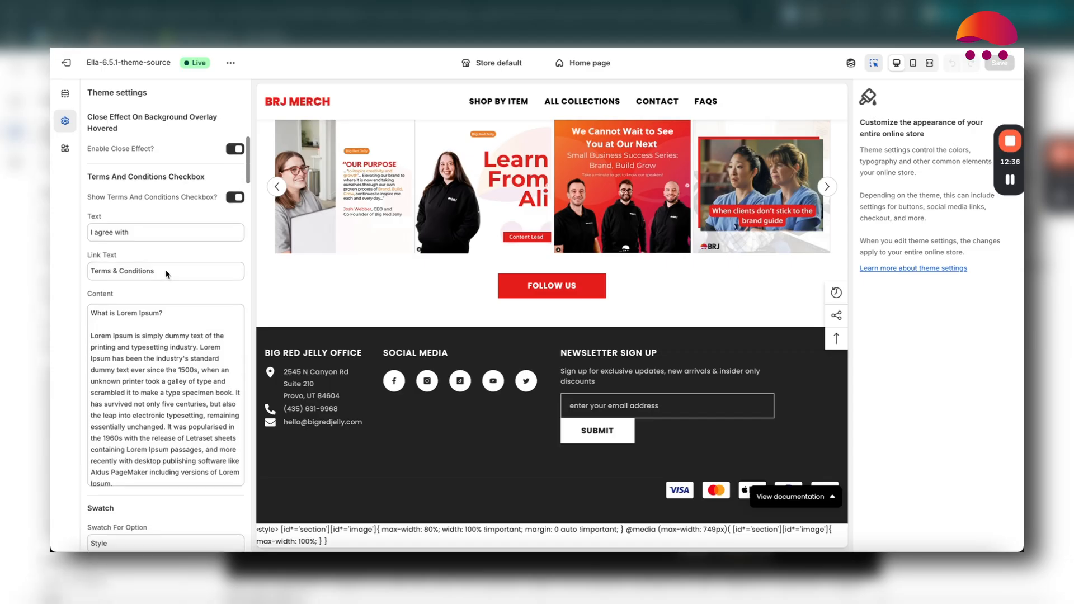
scroll(166, 274, down, 4)
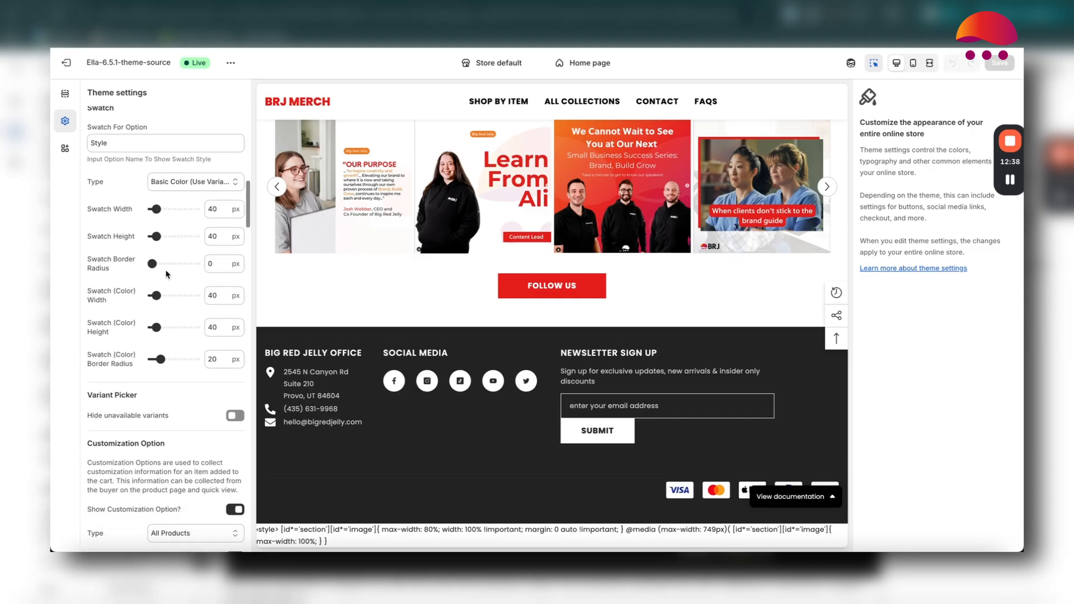
scroll(167, 274, down, 1)
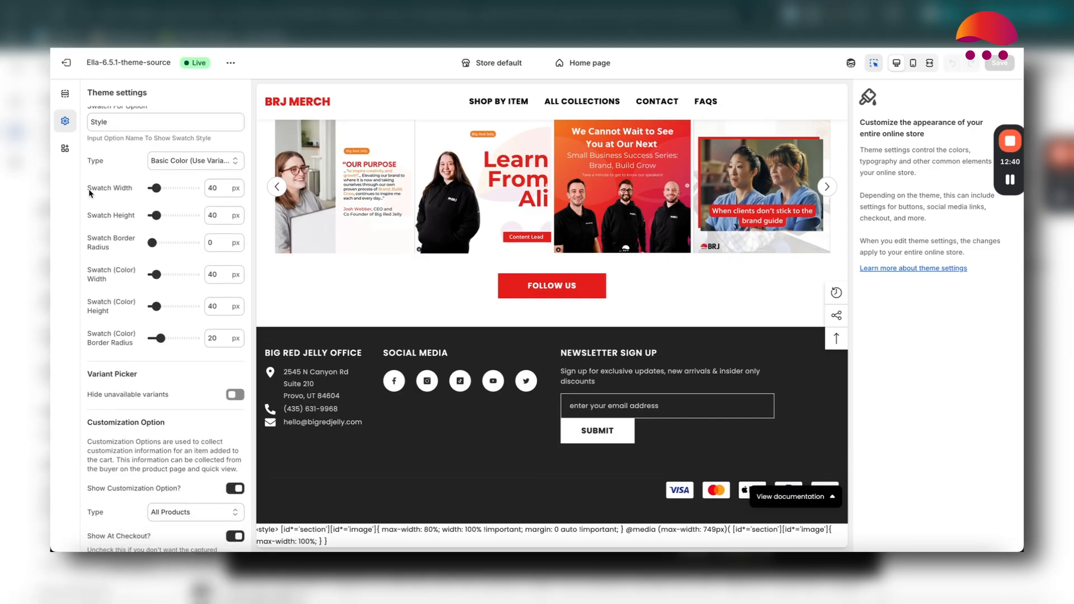
scroll(175, 379, down, 8)
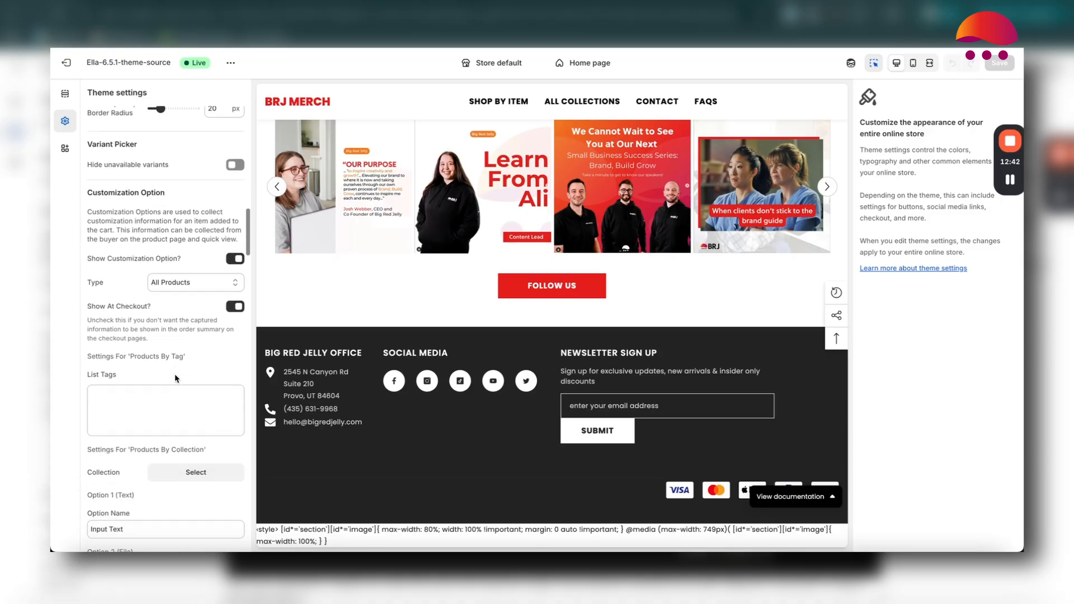
scroll(175, 374, down, 6)
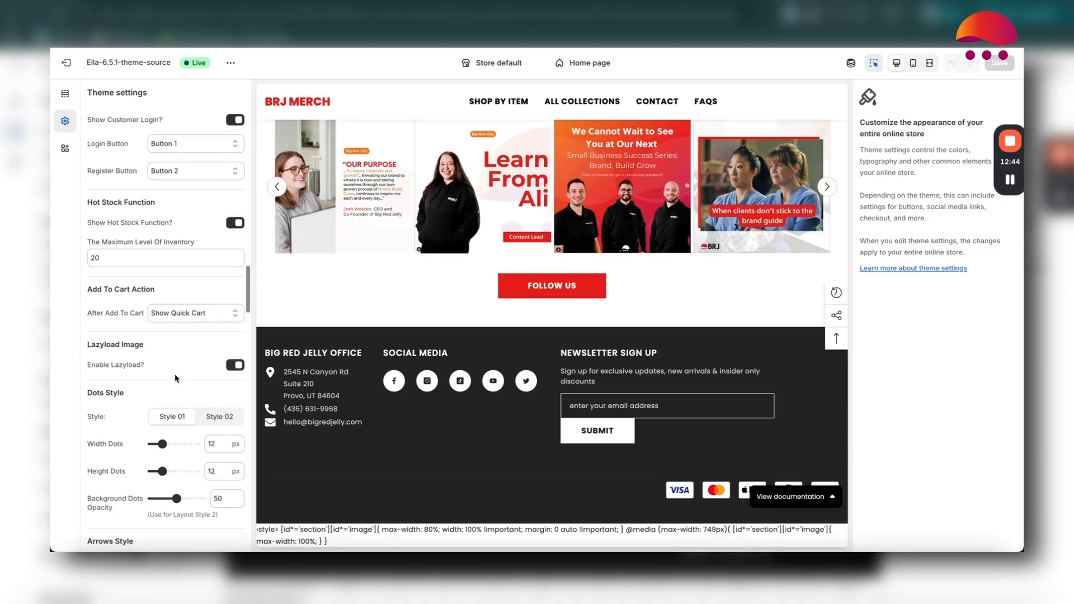
scroll(165, 356, down, 15)
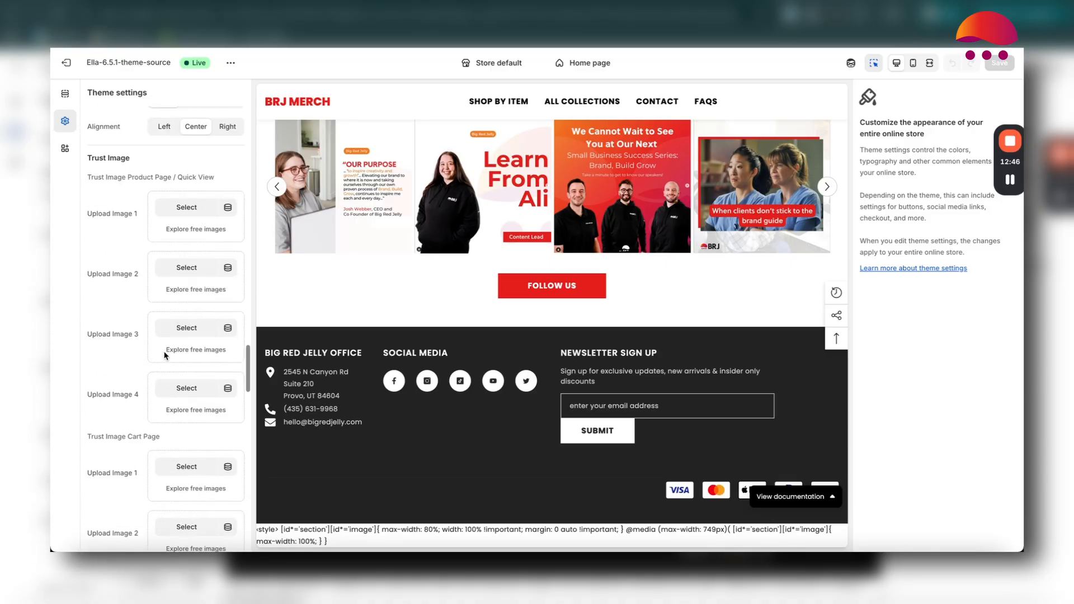
scroll(165, 355, down, 15)
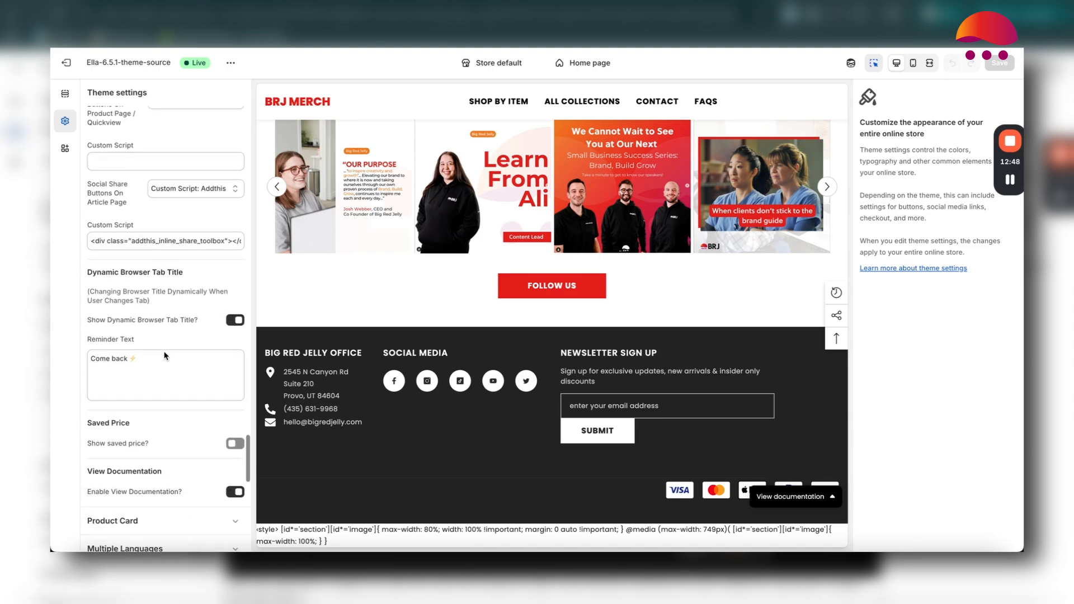
scroll(165, 356, down, 1)
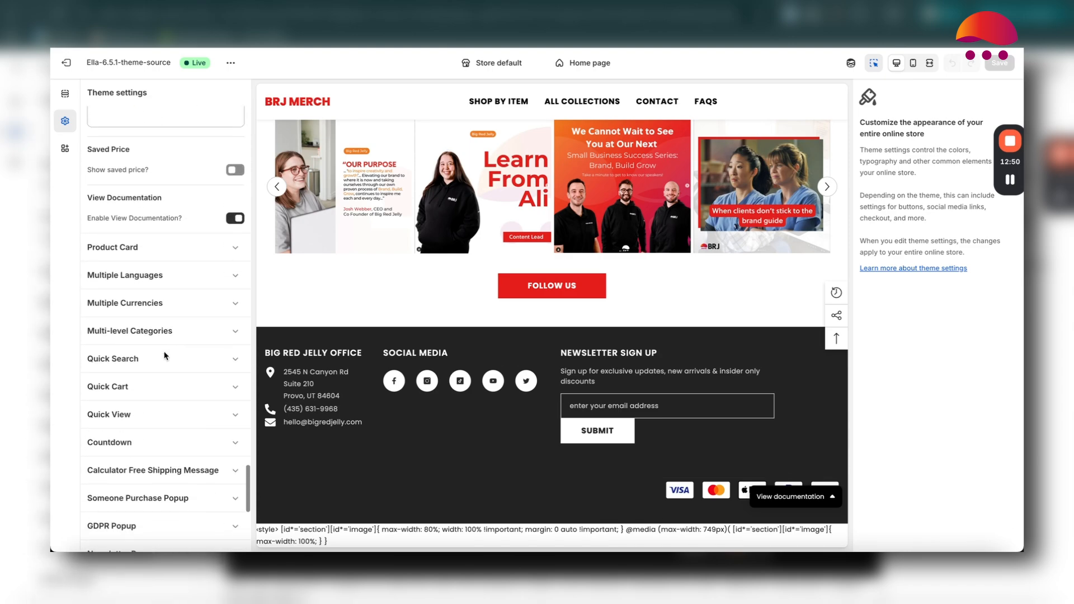
scroll(165, 355, up, 1)
scroll(166, 356, up, 20)
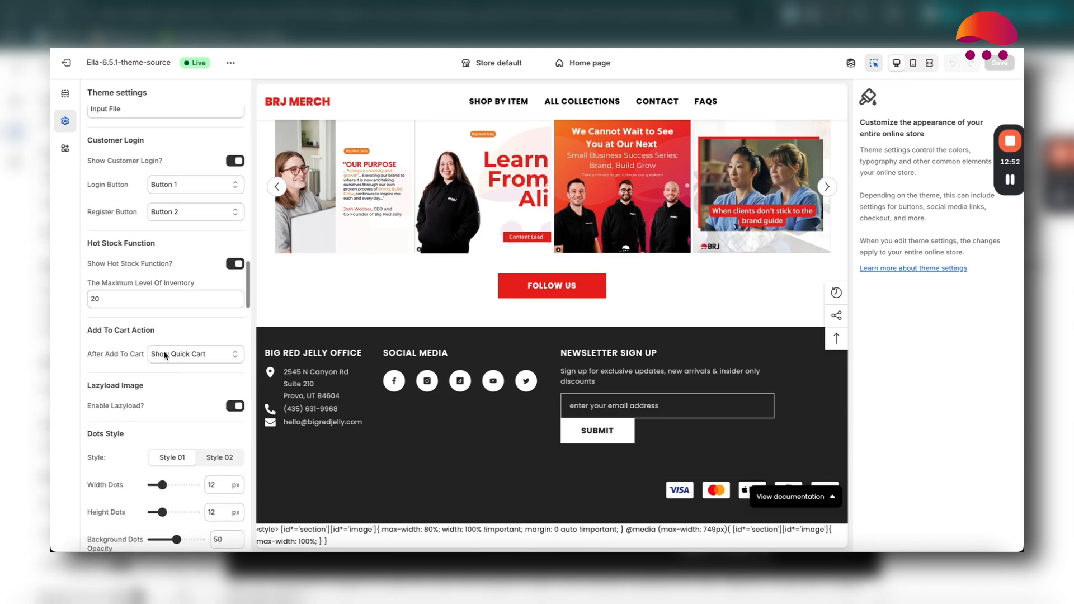
scroll(165, 356, up, 5)
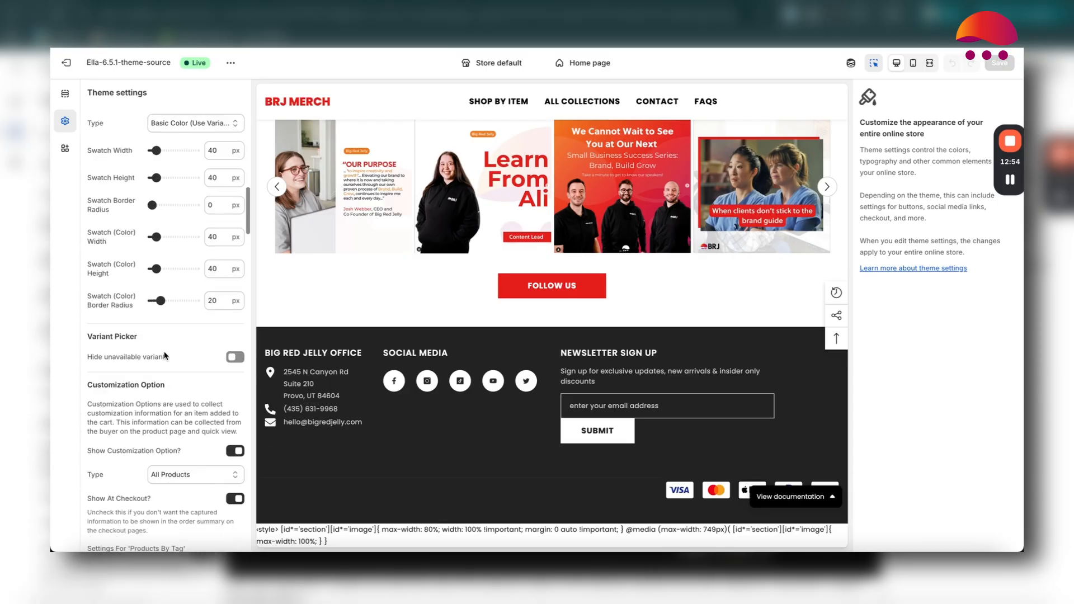
scroll(166, 354, up, 15)
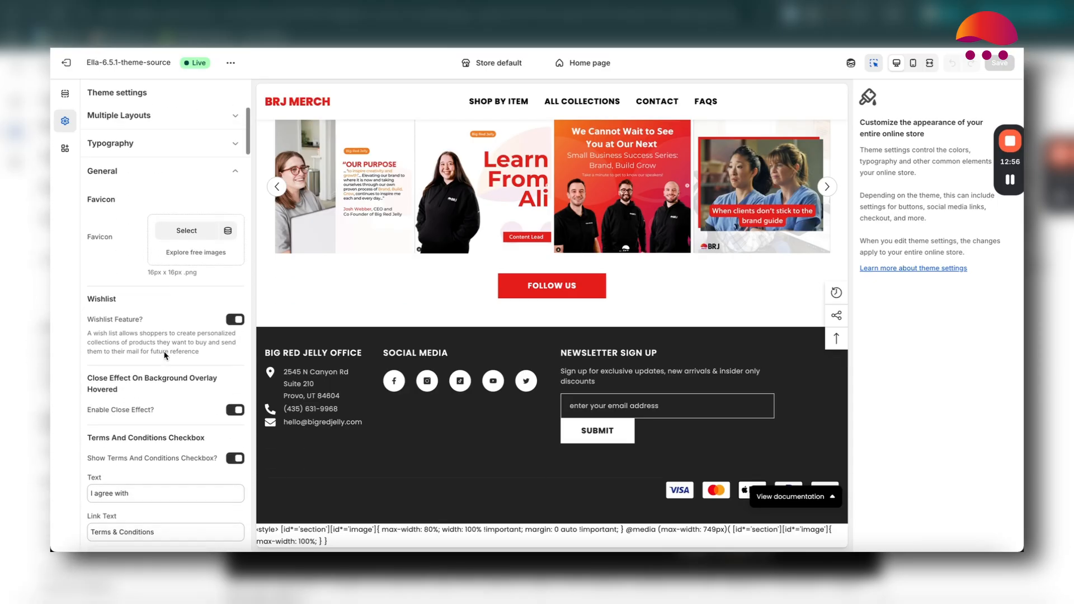
click(166, 175)
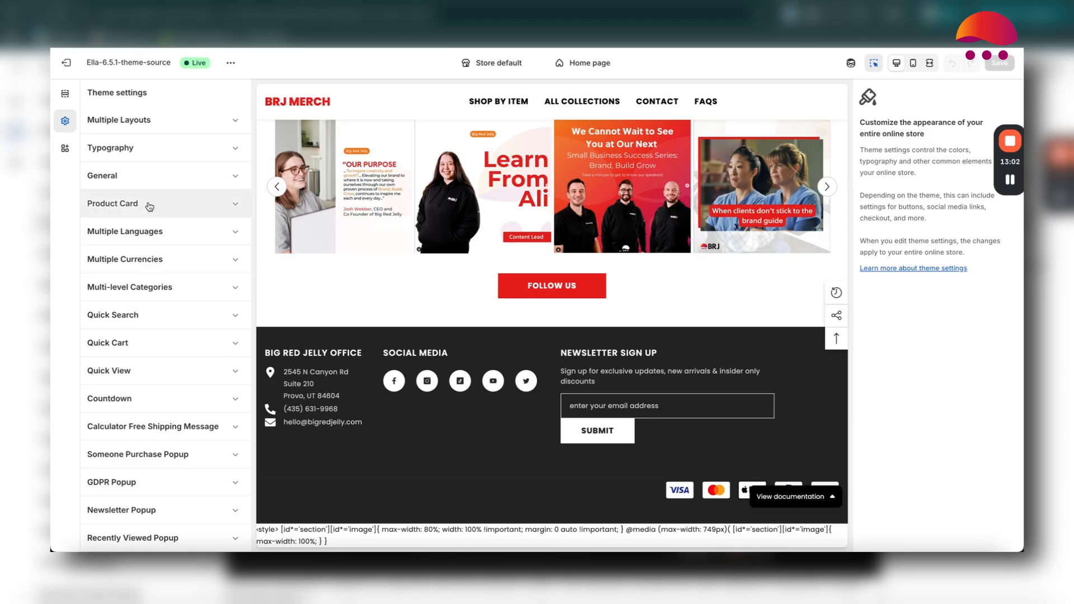
Step: Check the theme's Typography font settings and the Multiple Layouts body options, collapsing each group after viewing
click(178, 154)
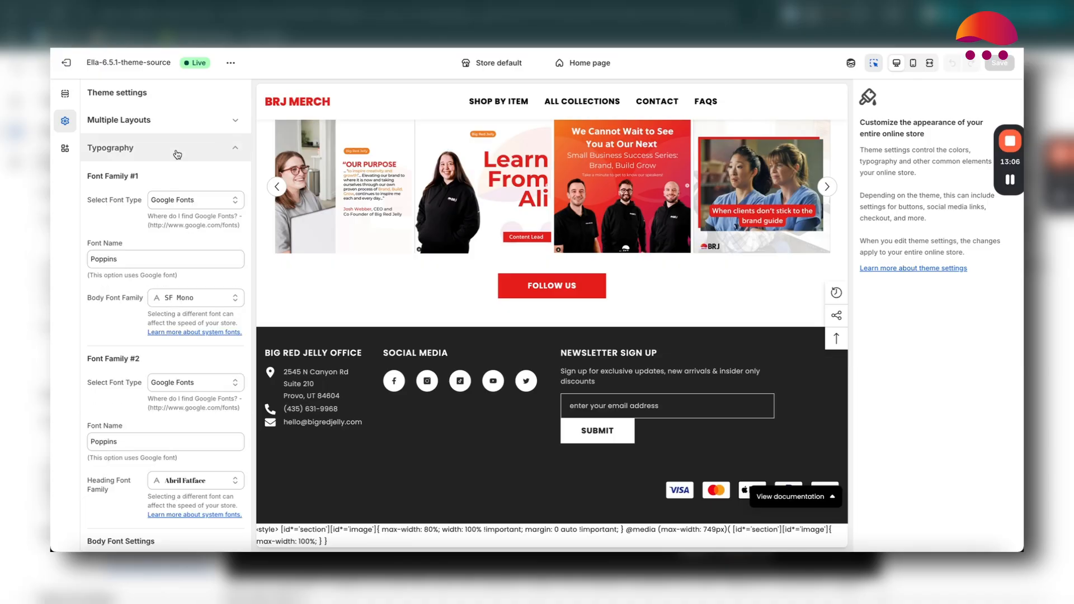
click(171, 148)
click(132, 120)
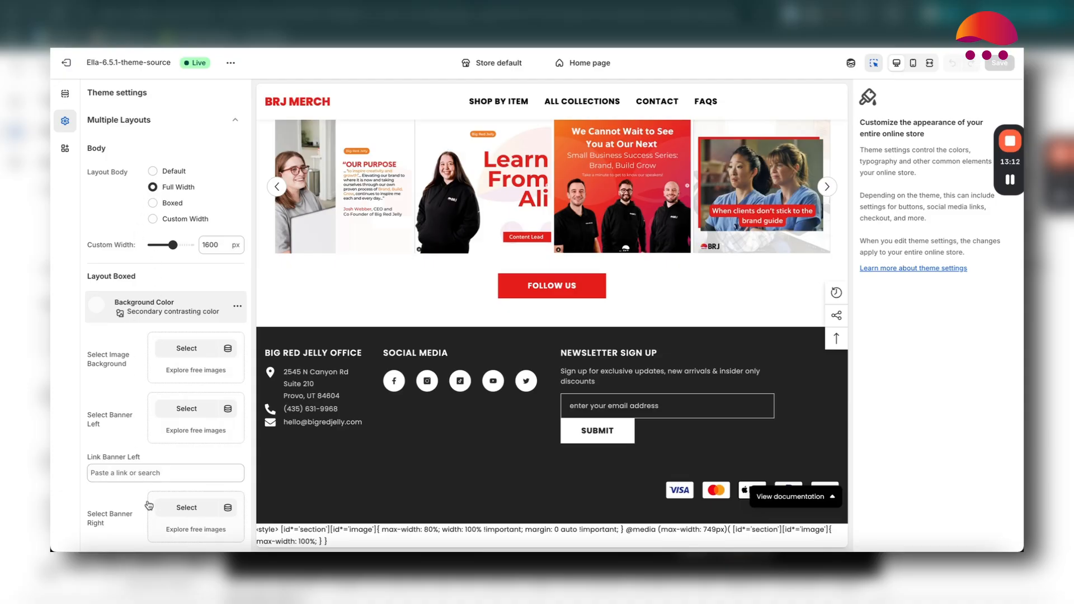
click(166, 120)
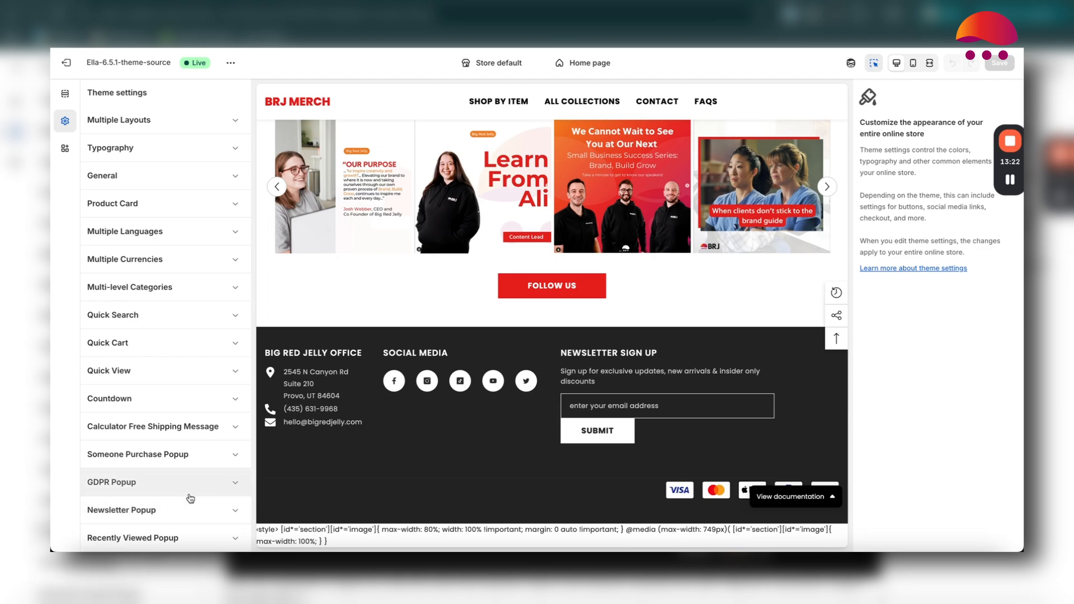
Step: Look over the remaining theme settings categories down to Custom CSS and return to the start of the list
scroll(190, 497, down, 2)
scroll(190, 498, down, 1)
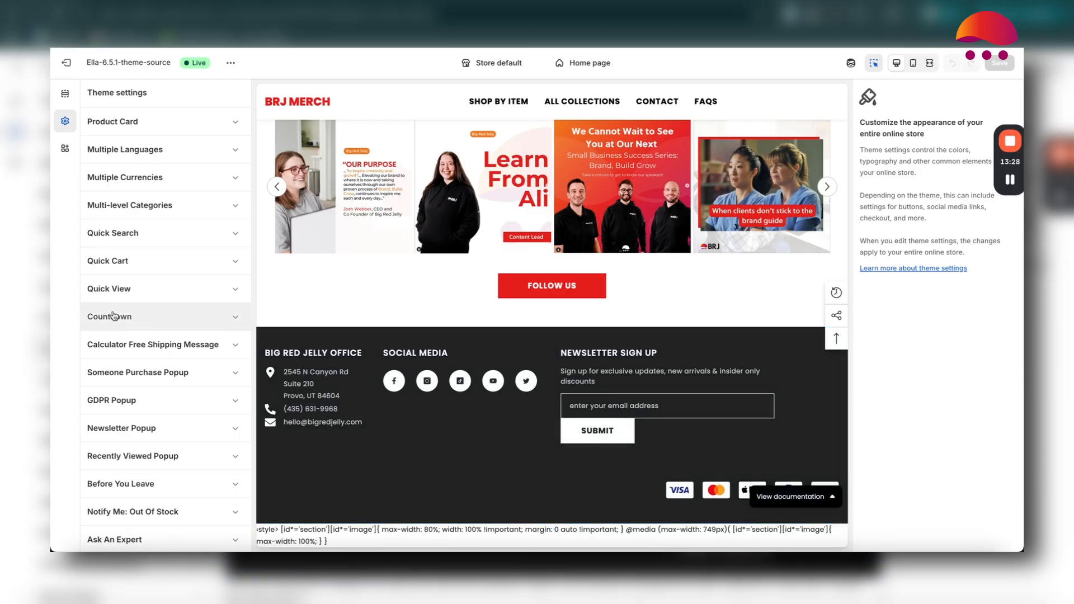
scroll(115, 296, down, 4)
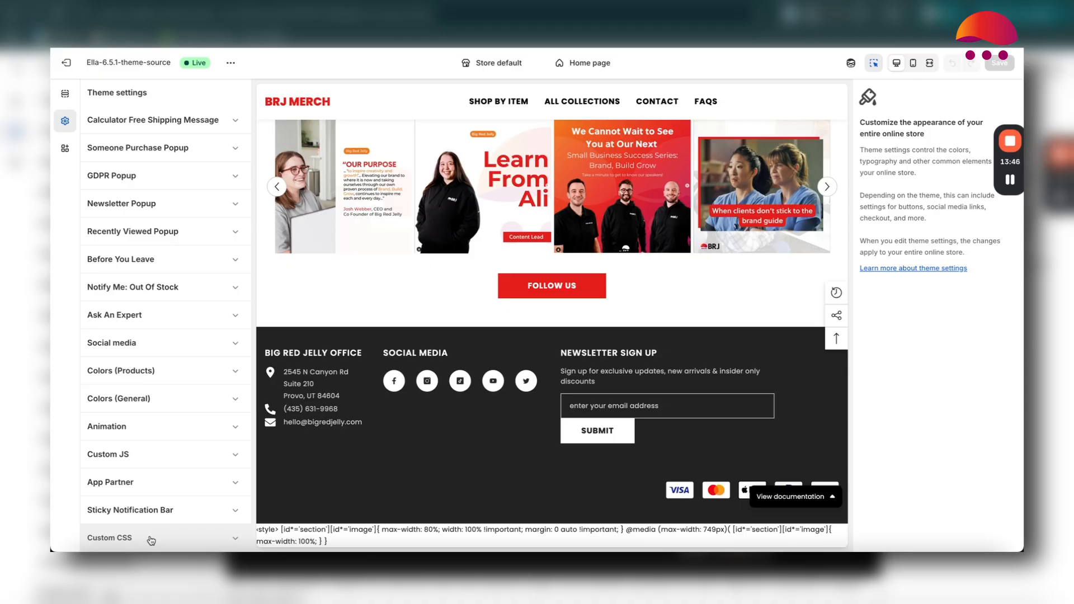
scroll(140, 310, up, 5)
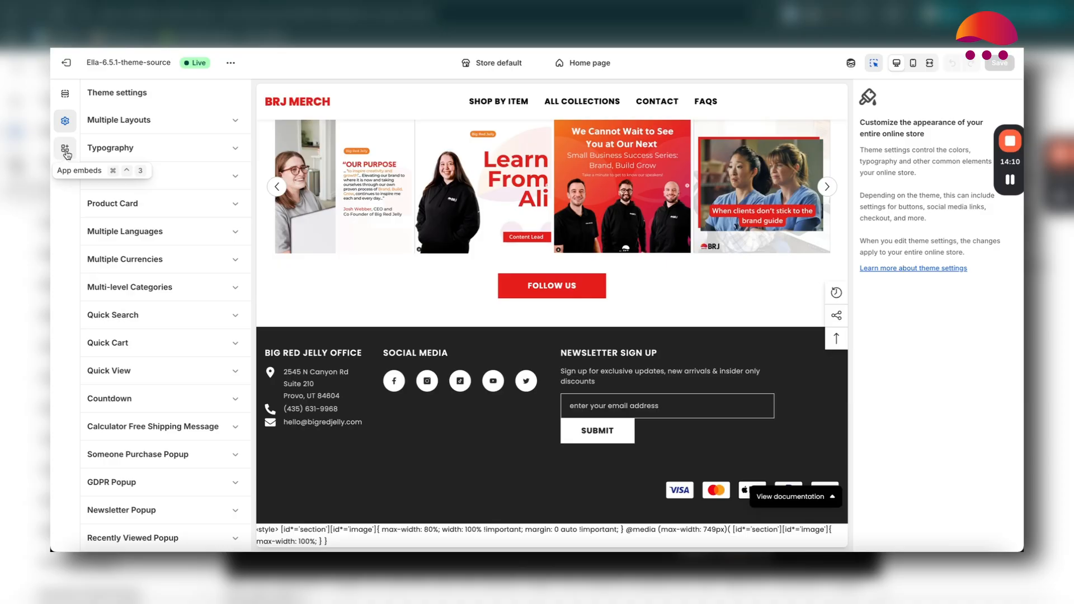
Step: Show the home page's section list and inspect which blocks the Image Banner section contains
click(66, 95)
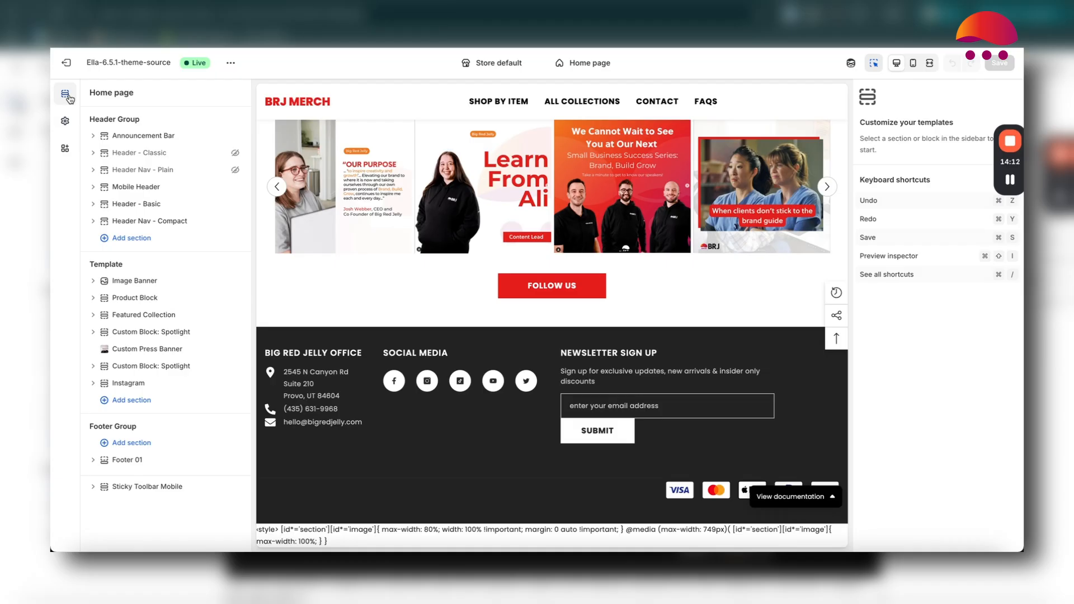
scroll(470, 257, up, 15)
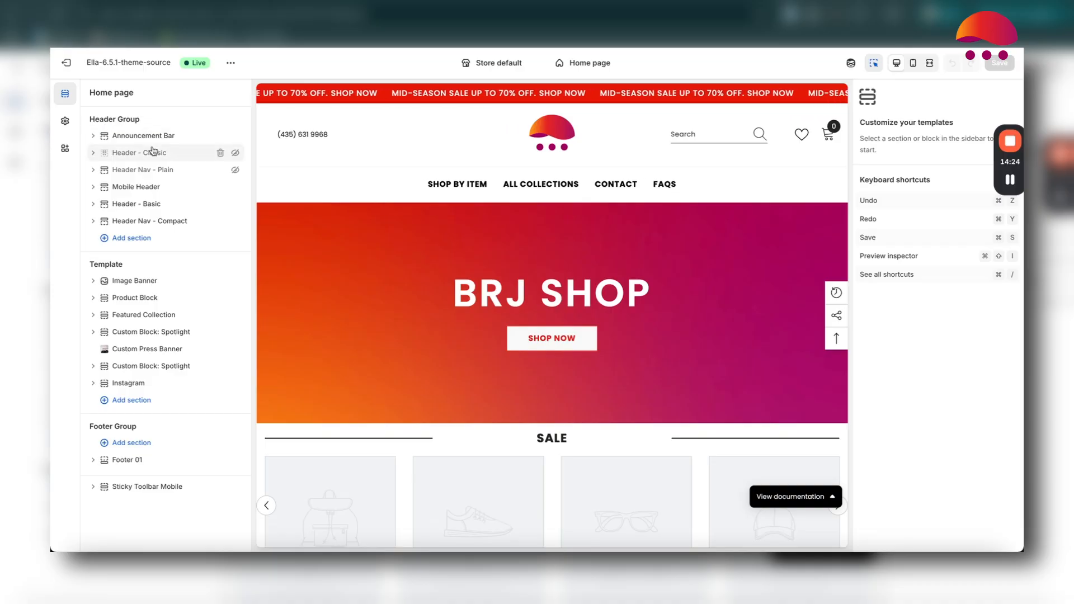
mouse_move(148, 146)
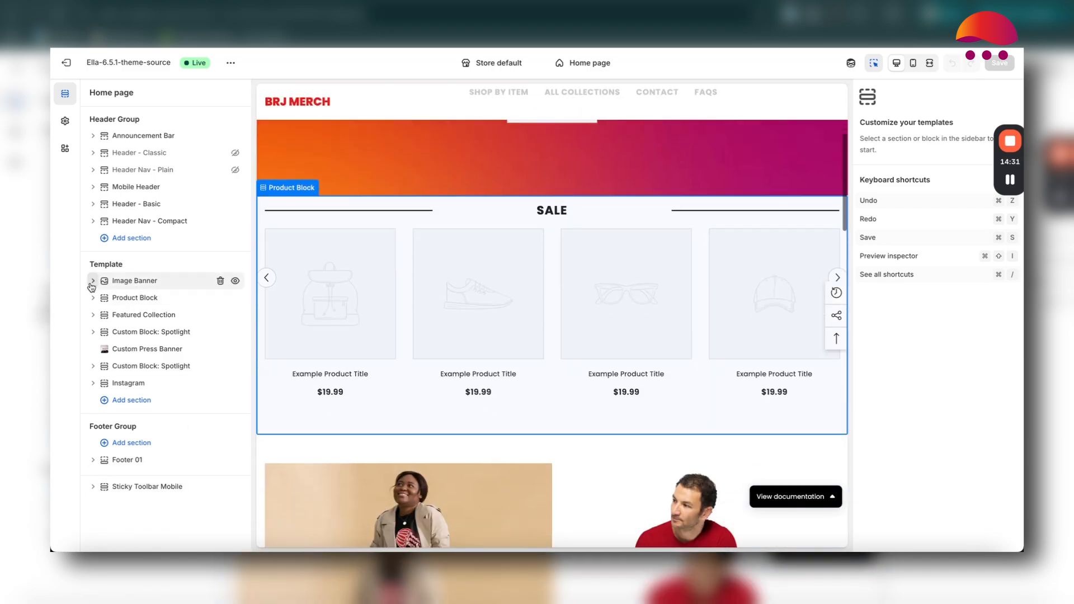
click(92, 282)
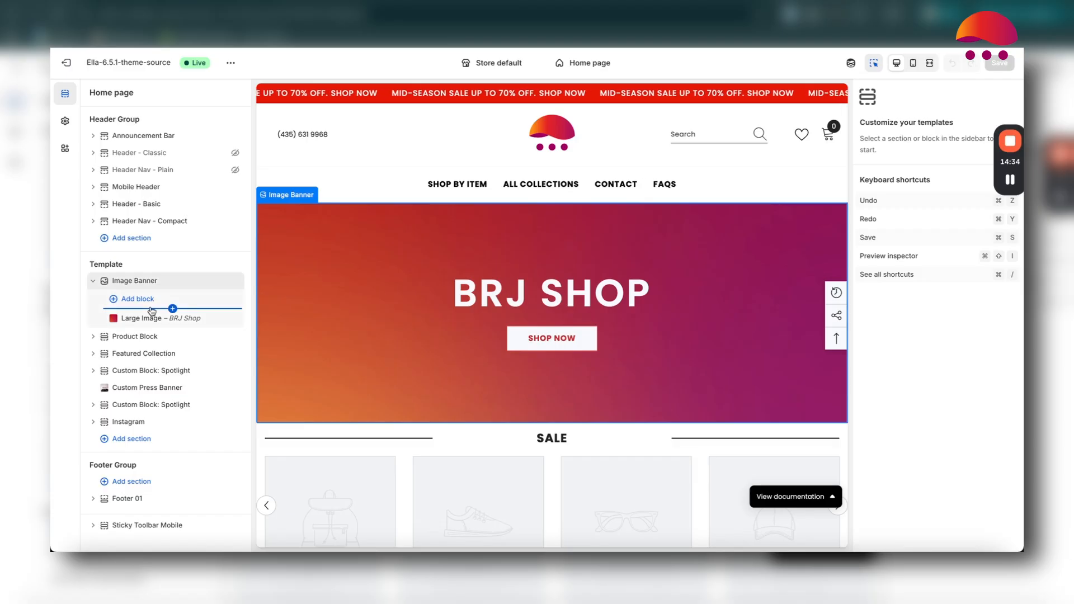
click(93, 281)
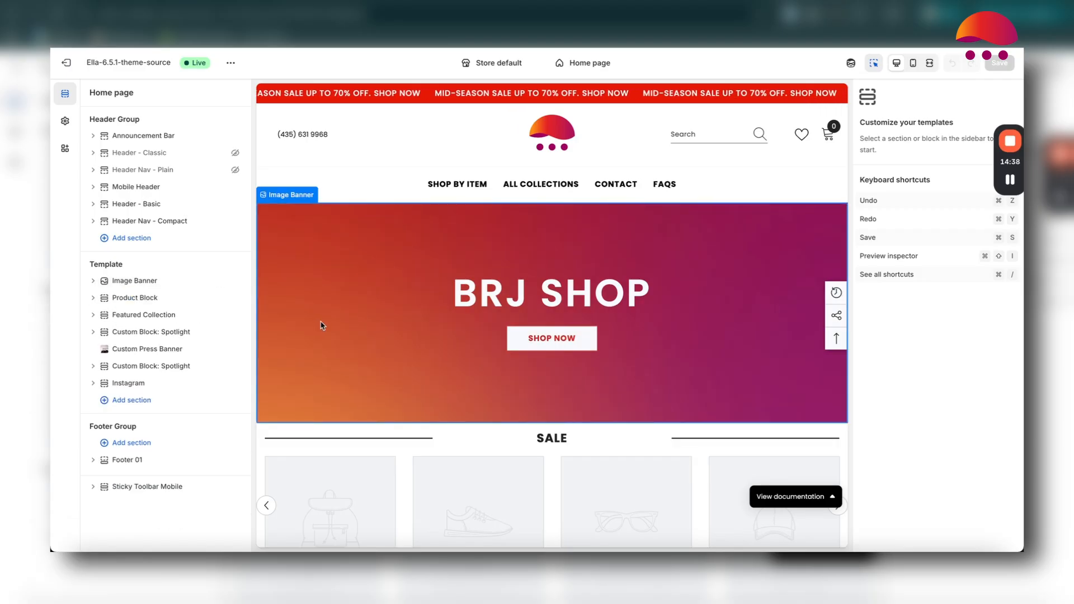
Step: Look through the home page preview from the banner to the Stickers, Hats and Hoodies blocks and locate the Featured Collection section
scroll(321, 326, down, 3)
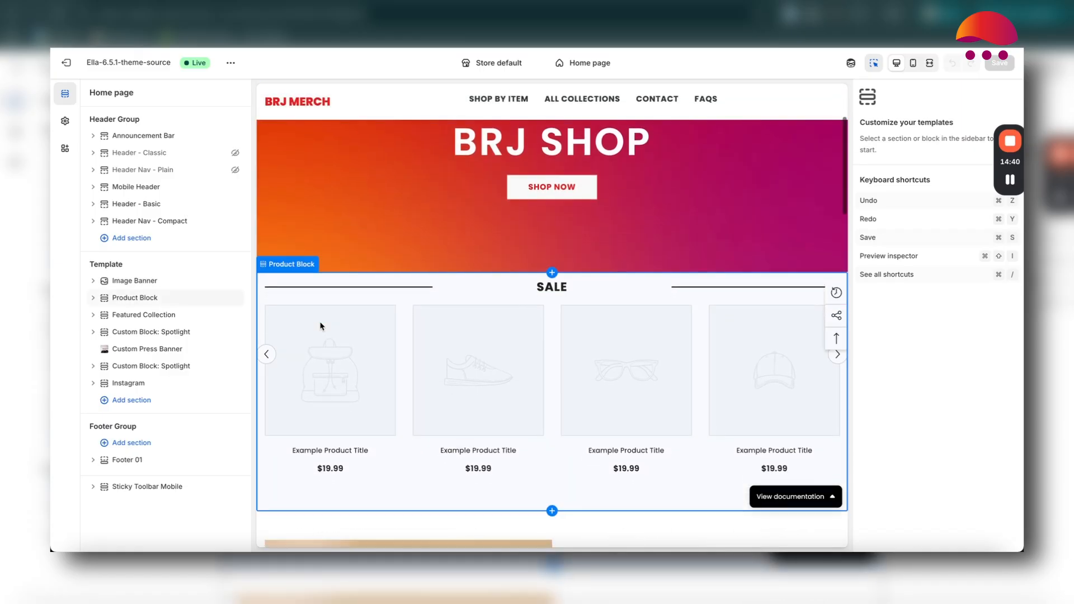
scroll(320, 325, down, 6)
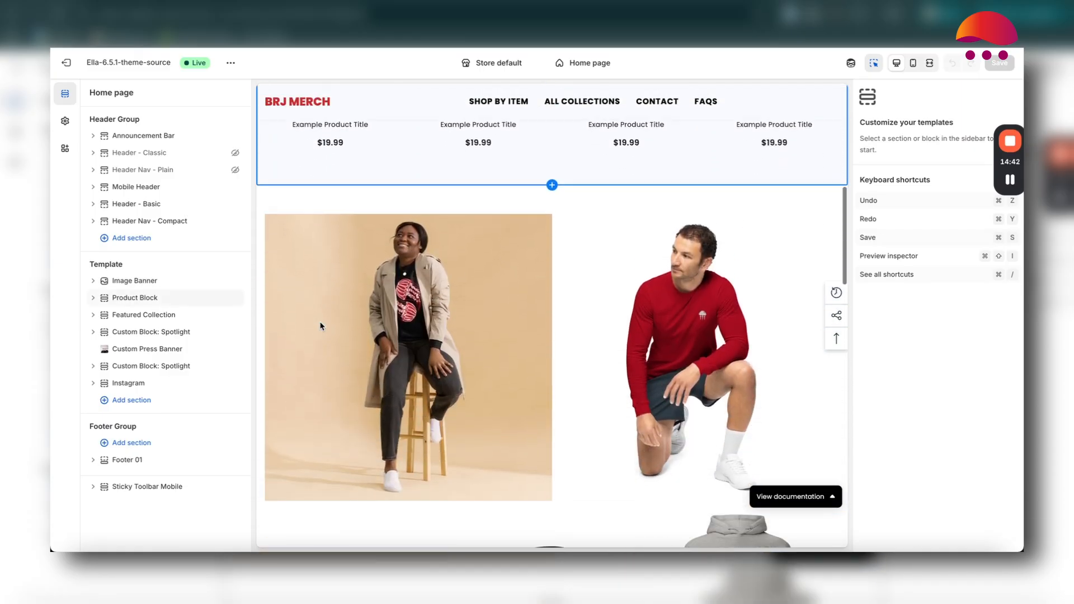
scroll(321, 326, down, 5)
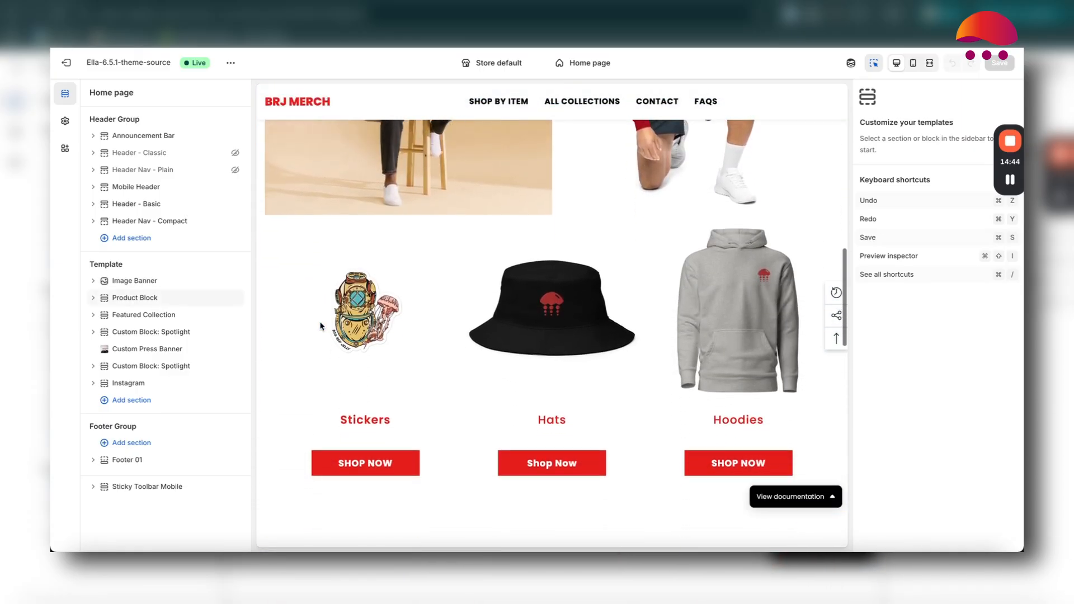
mouse_move(123, 315)
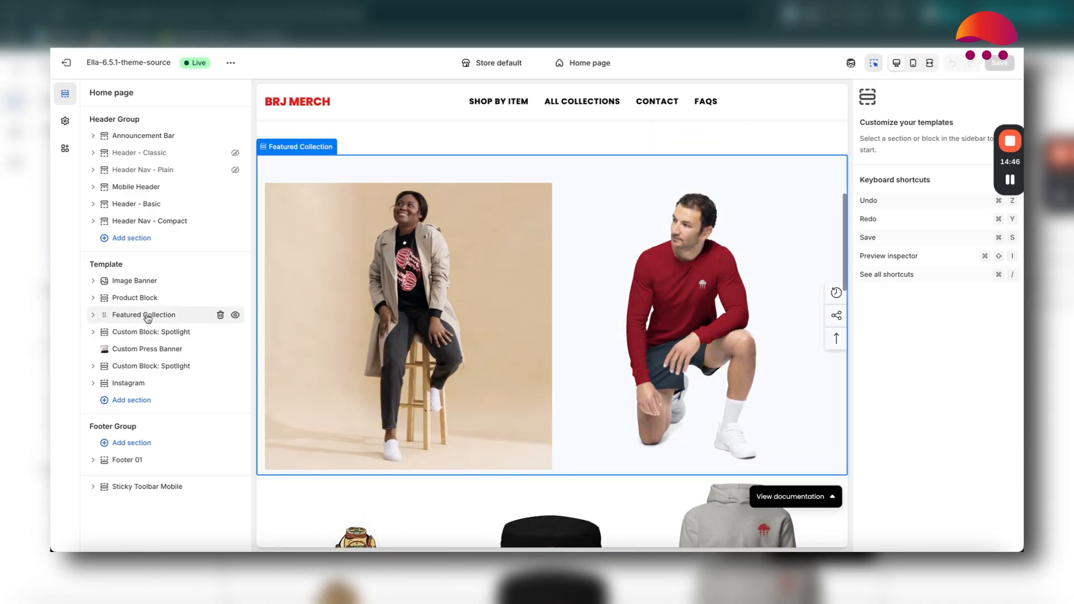
Step: View the settings of the Featured Collection section and of its Best Sellers and Just In collection blocks
click(184, 316)
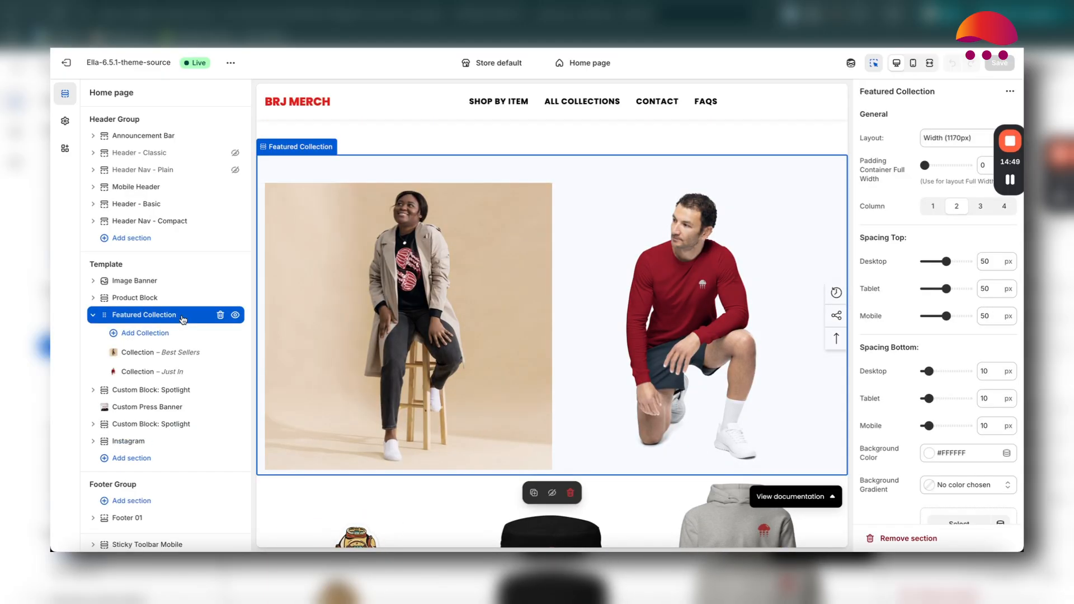
click(178, 358)
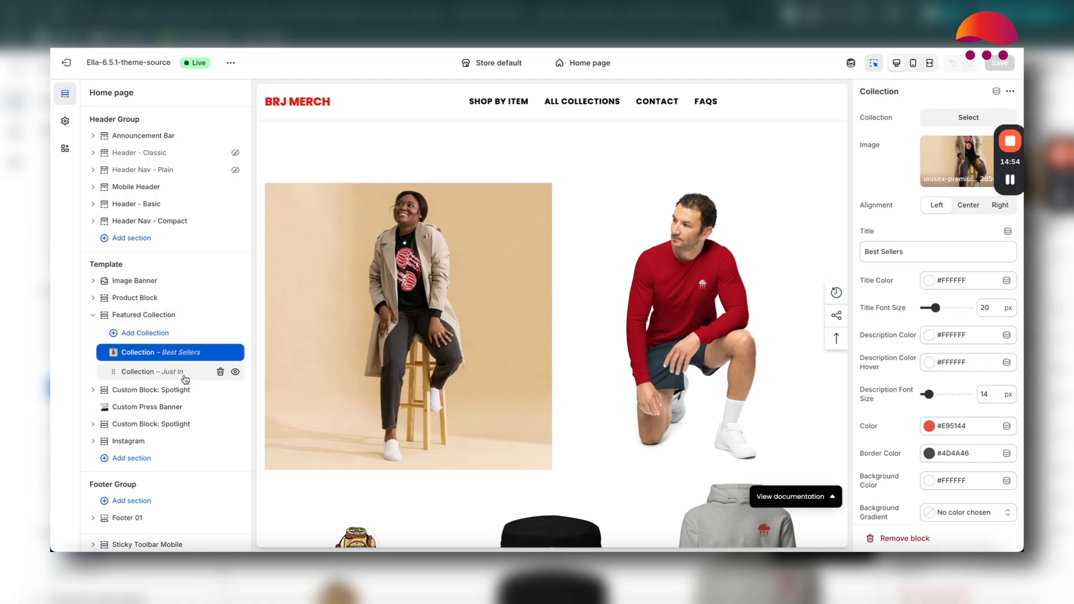
click(186, 373)
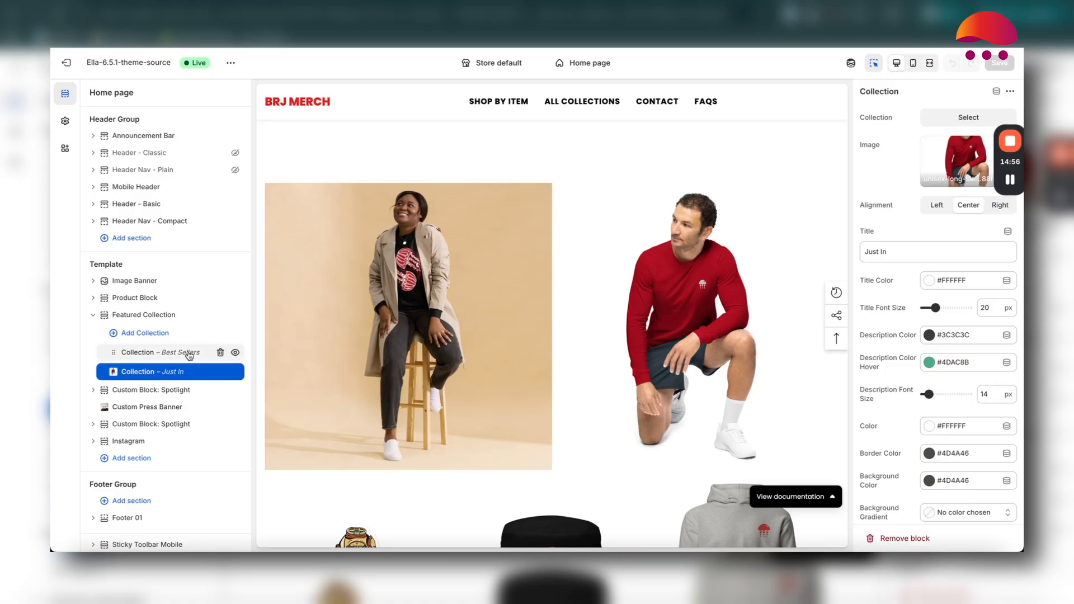
click(148, 317)
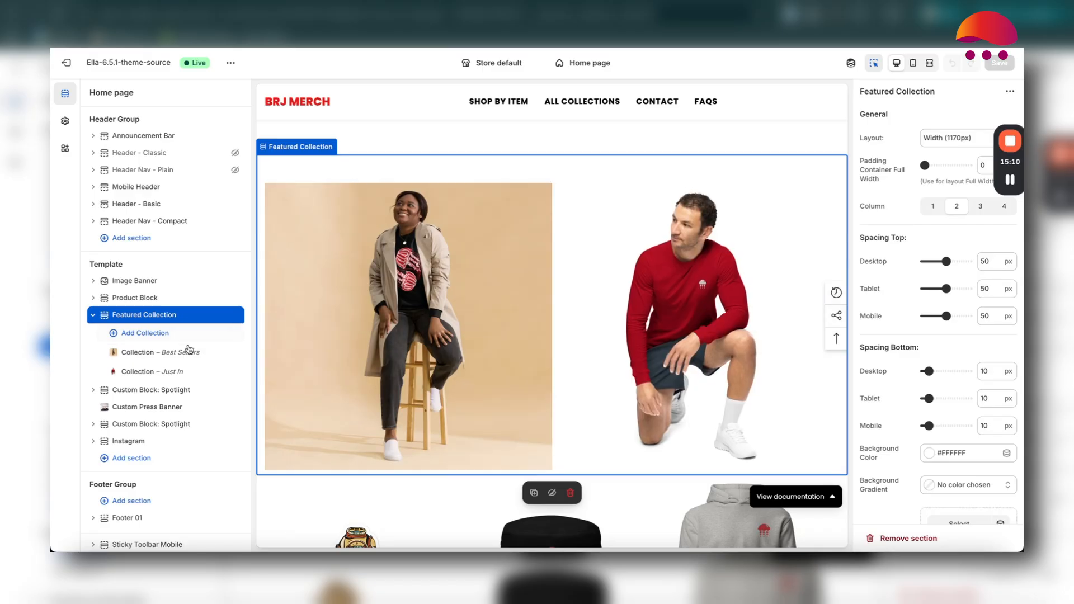
Step: Examine the Best Sellers collection block's settings, from its image, title and colors down to the button text and link
click(150, 354)
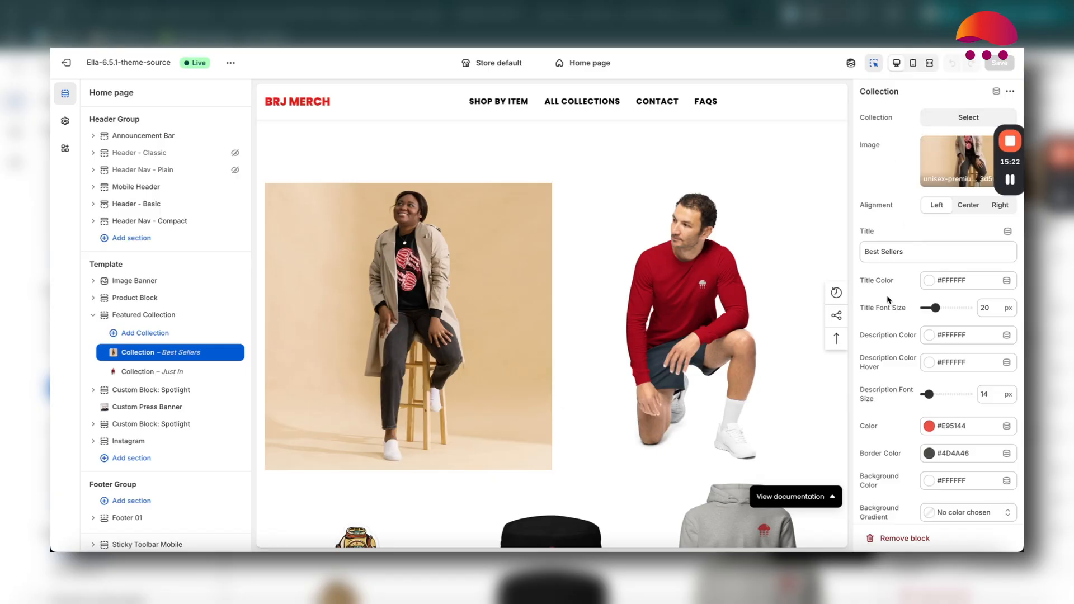
scroll(887, 294, down, 1)
scroll(887, 300, down, 2)
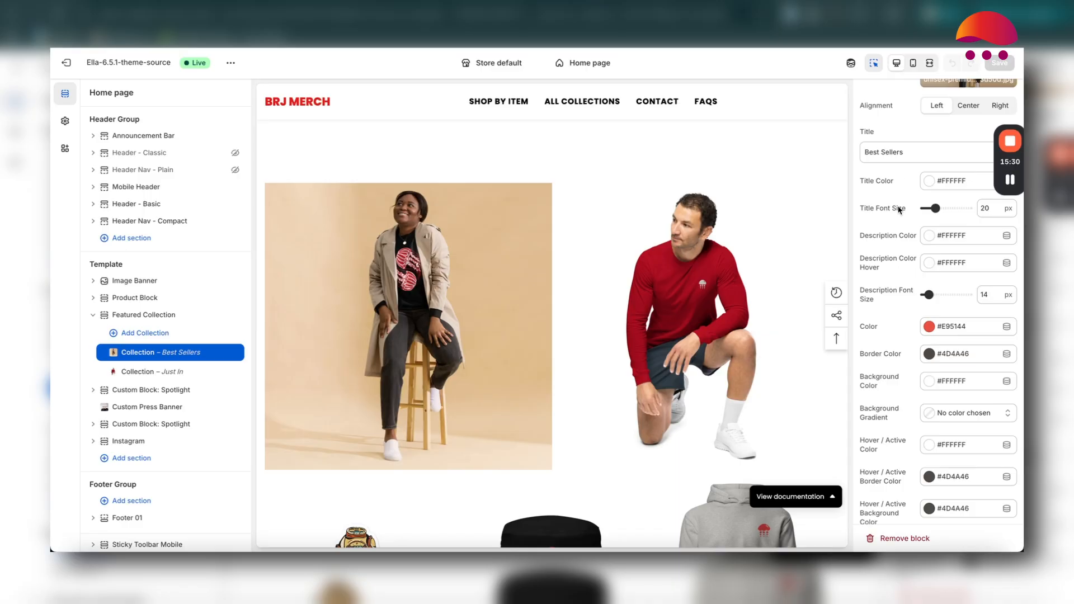
scroll(902, 253, down, 1)
scroll(901, 253, down, 5)
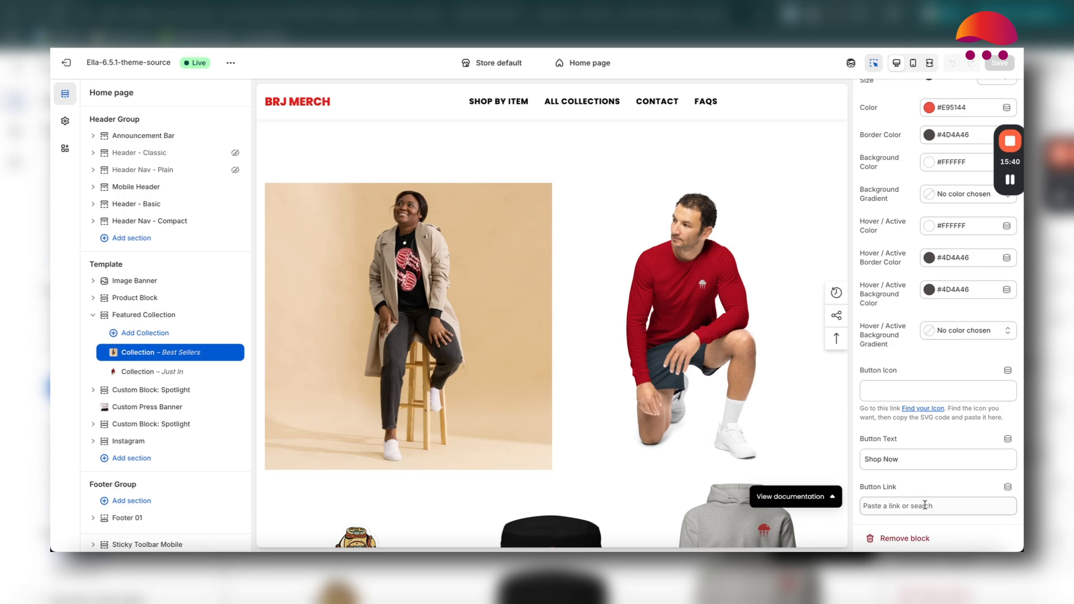
Step: Preview the Best Sellers collection block's hover overlay and view the markets available for theme customization
mouse_move(392, 317)
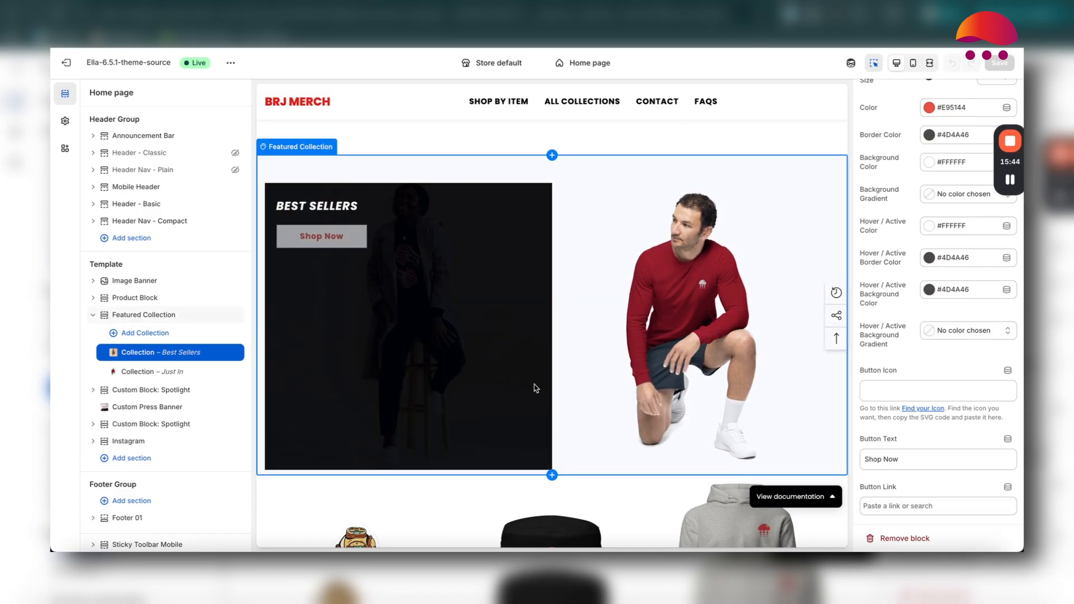
mouse_move(467, 290)
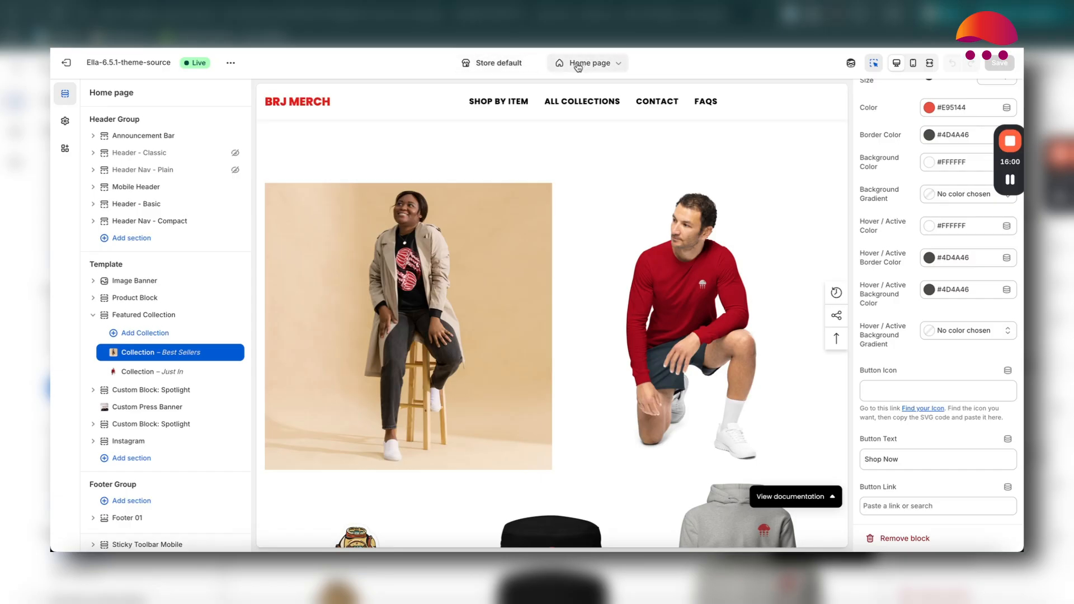
click(531, 67)
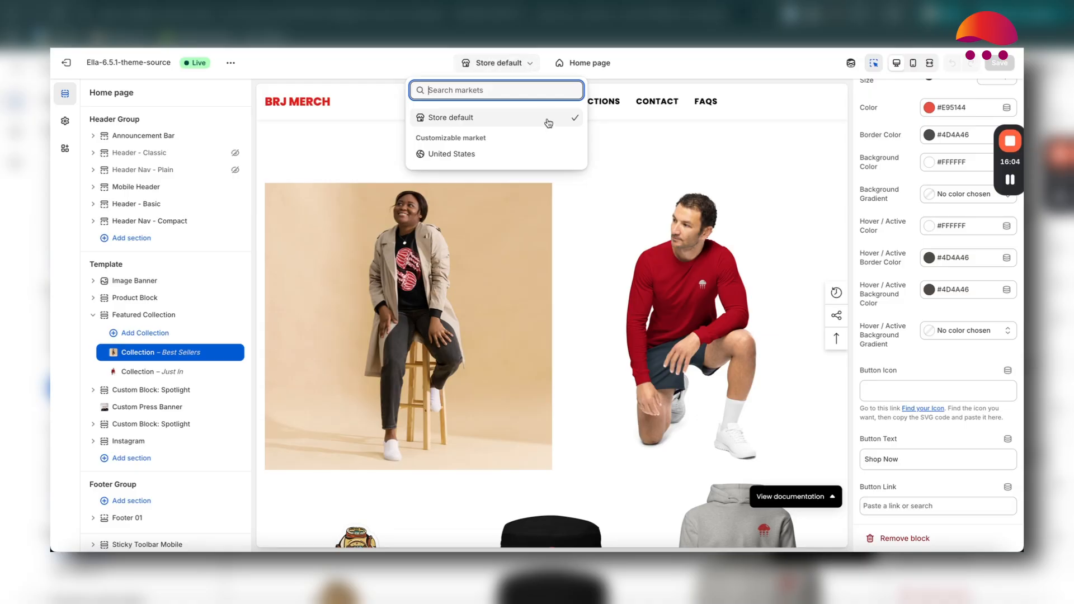
mouse_move(521, 151)
Step: Switch the theme editor from the home page to the template-faqs page template and show its FAQs Page section's blocks
click(599, 67)
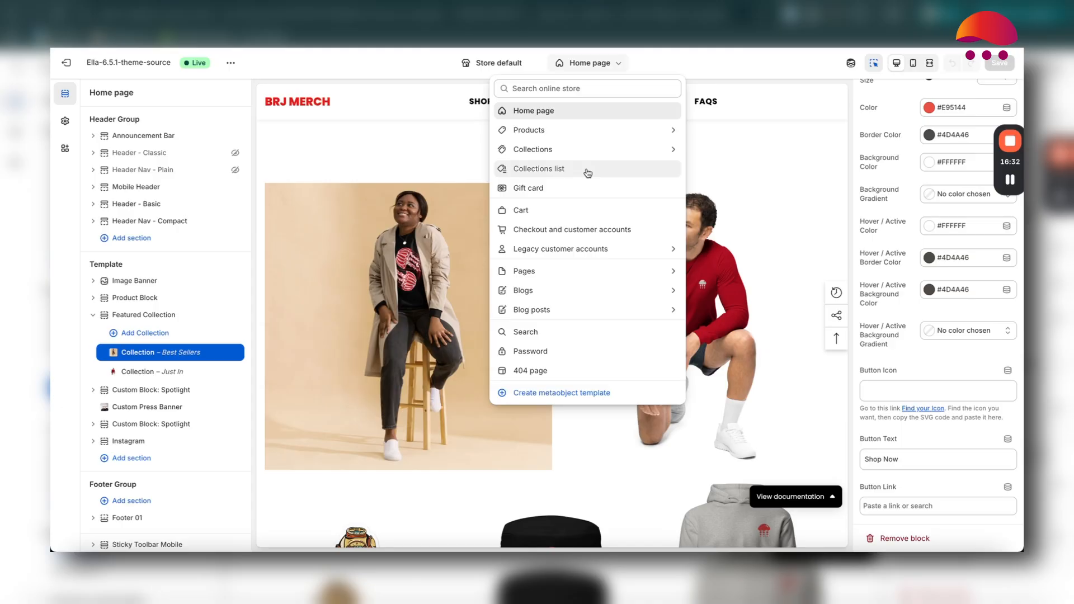
click(585, 270)
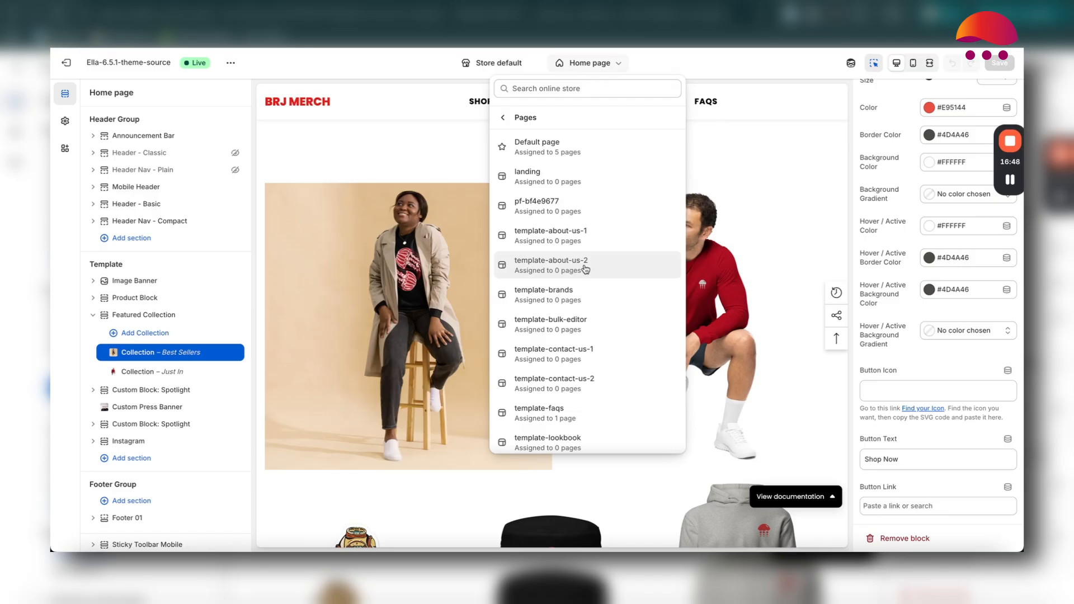
click(611, 414)
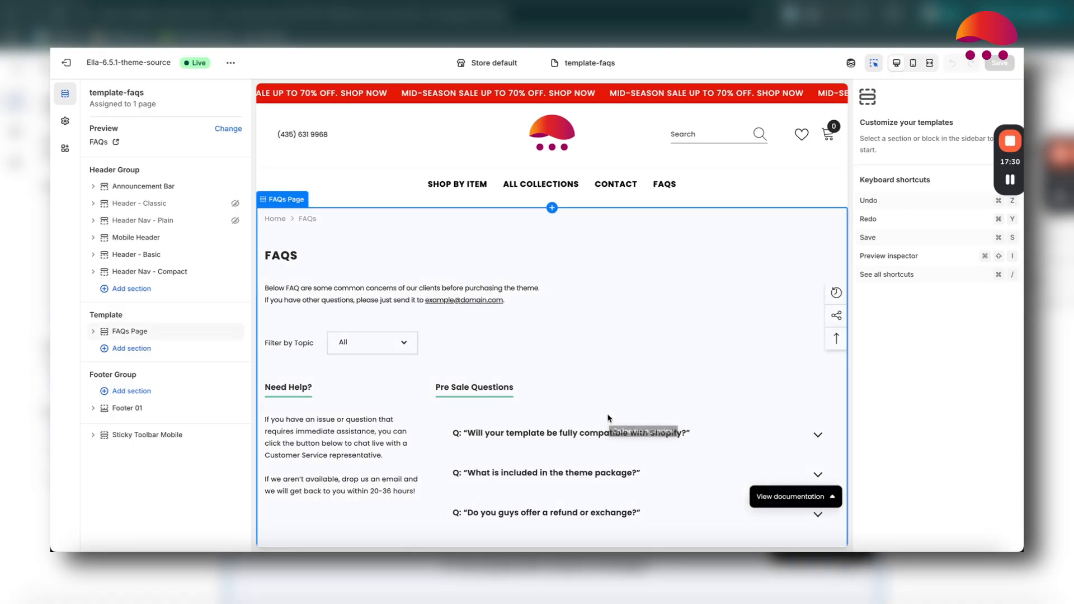
click(94, 332)
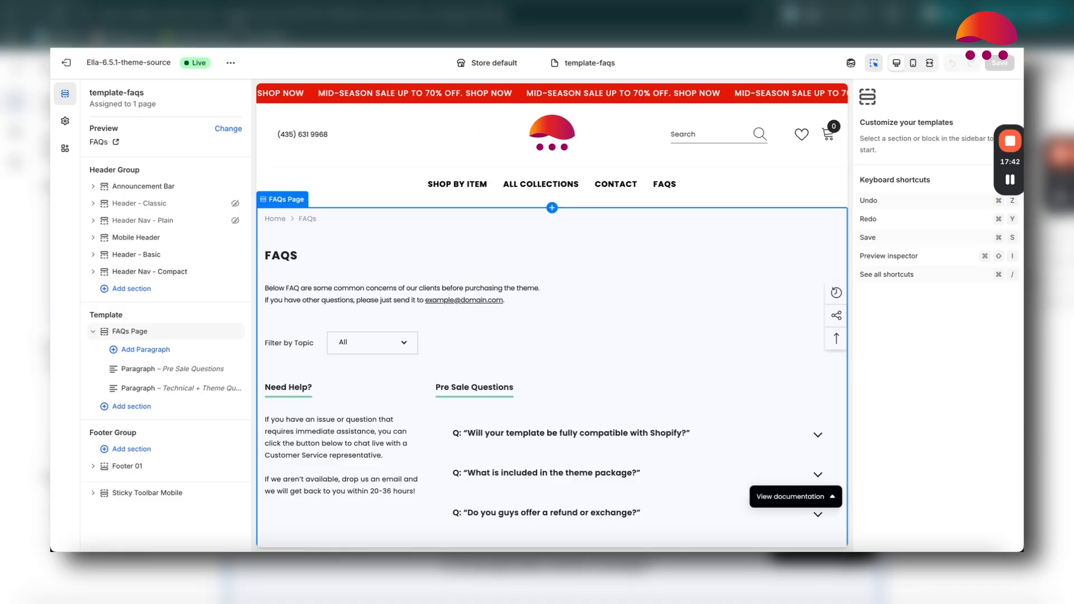
Step: Leave the theme editor, open the Jellylicious Sticker Packs product and view the theme templates that can be assigned to it
click(69, 64)
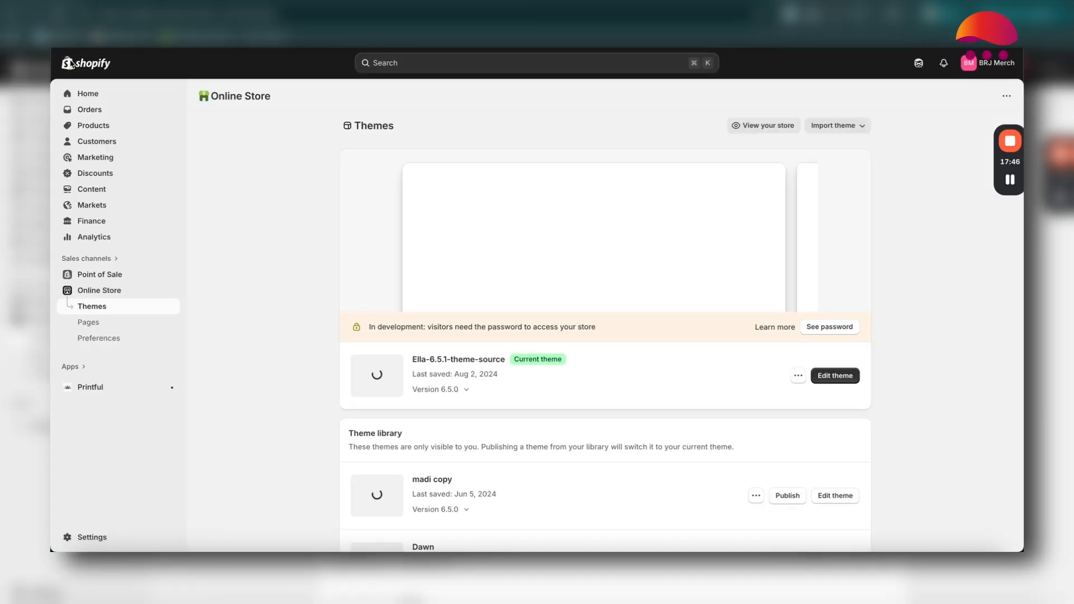
click(118, 126)
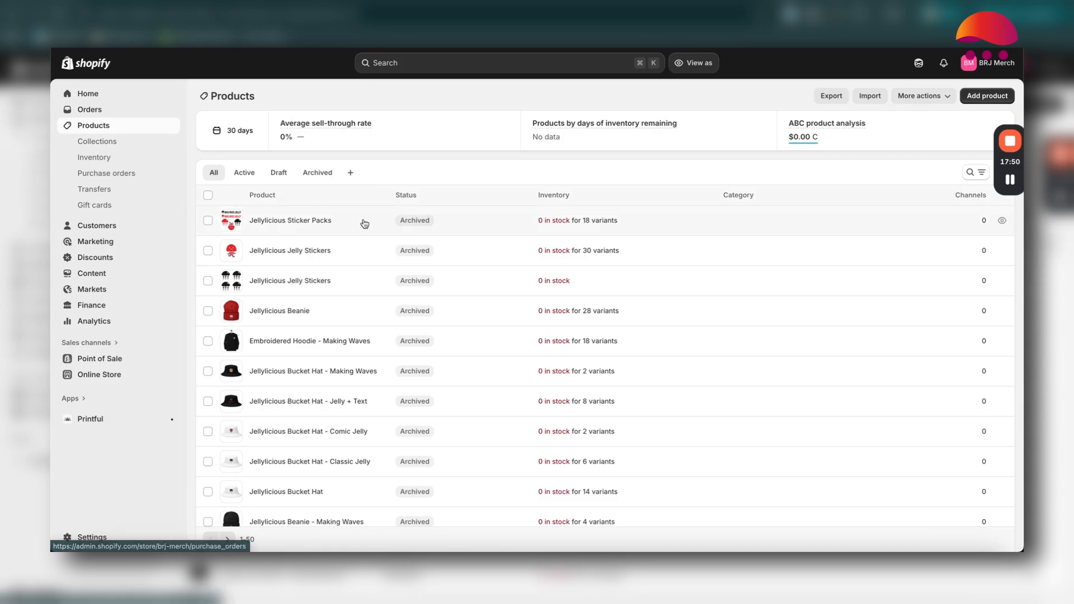
click(368, 225)
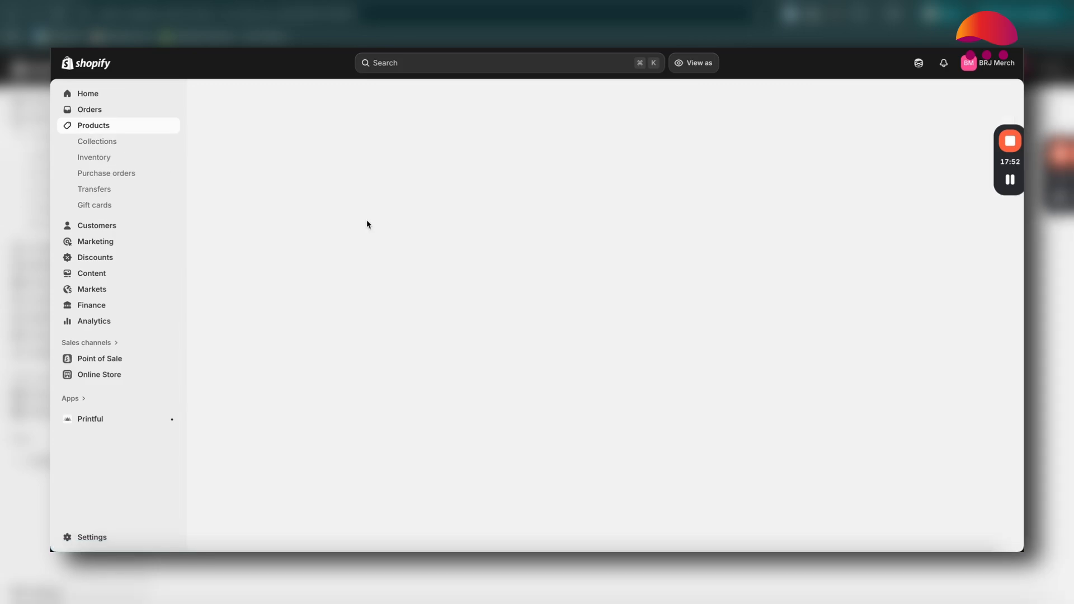
scroll(889, 376, down, 5)
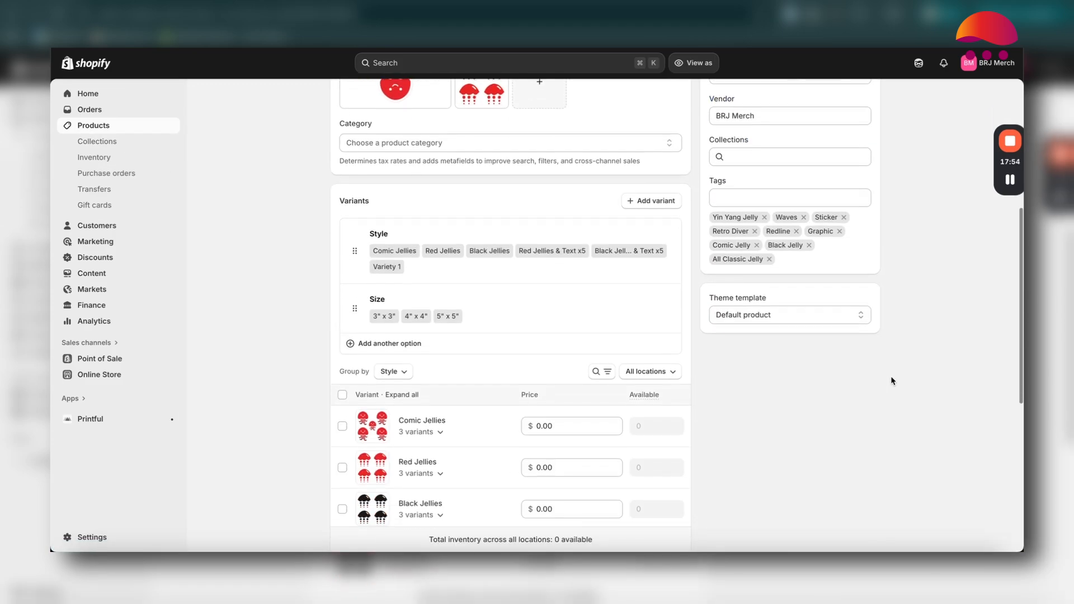
click(787, 317)
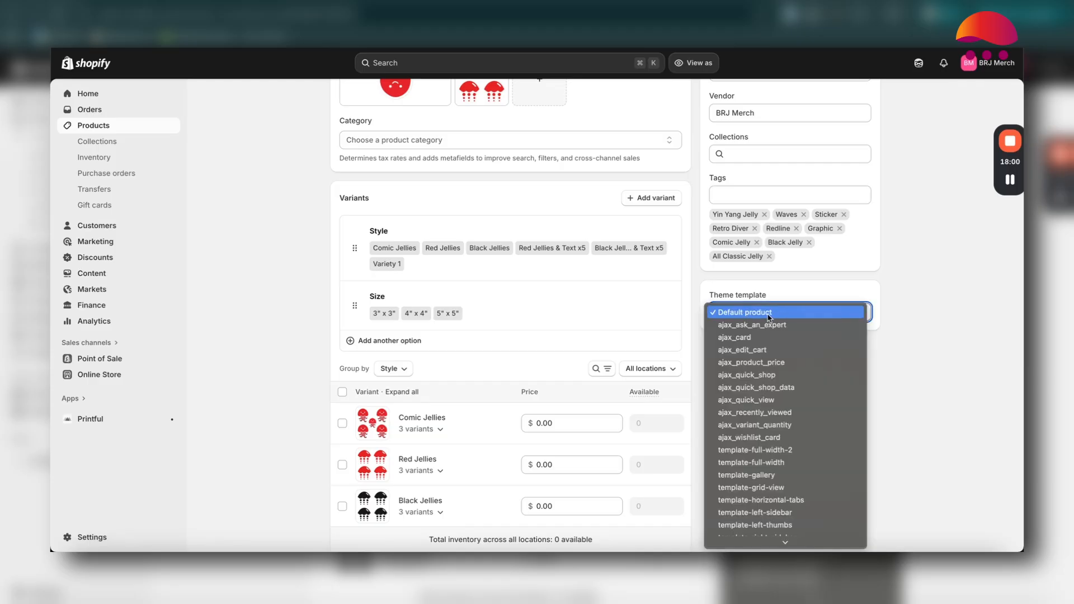
scroll(814, 398, down, 1)
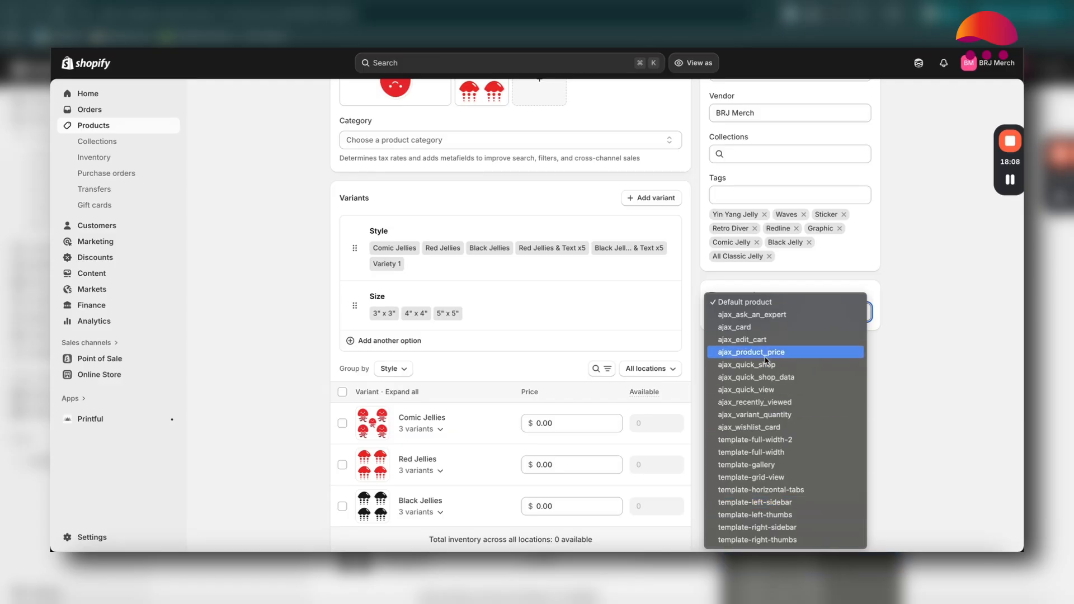
click(961, 372)
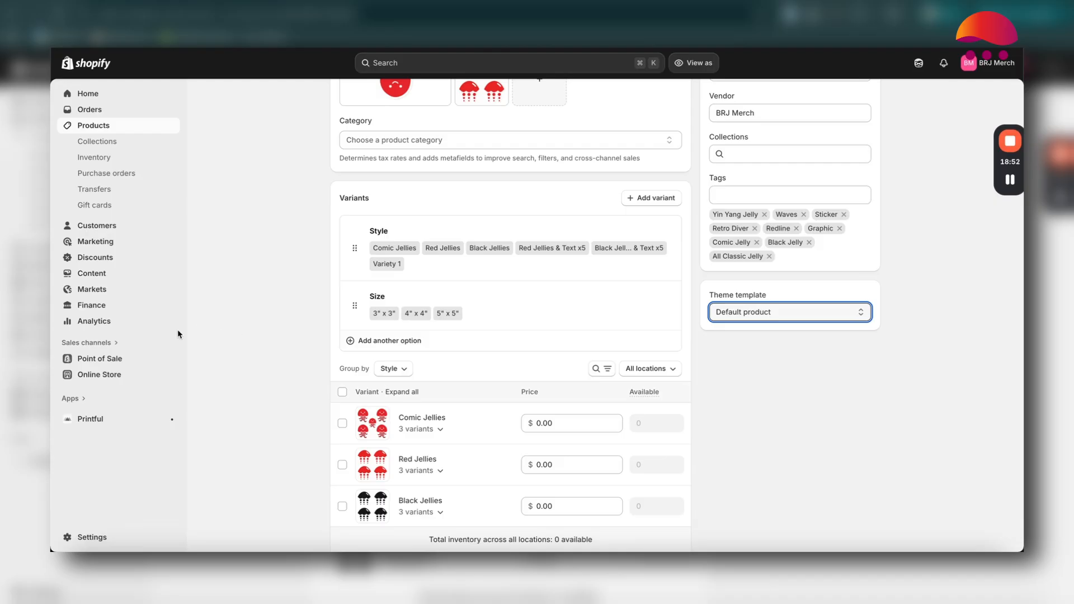
Step: Open a blank new page form from the online store's pages and view the templates available for it
click(106, 376)
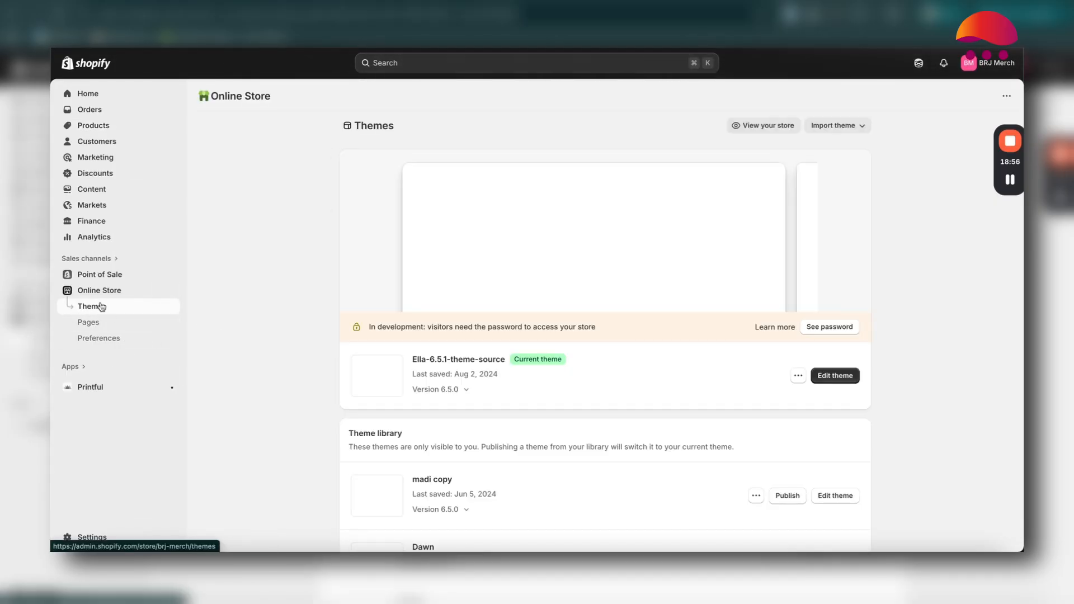
click(125, 325)
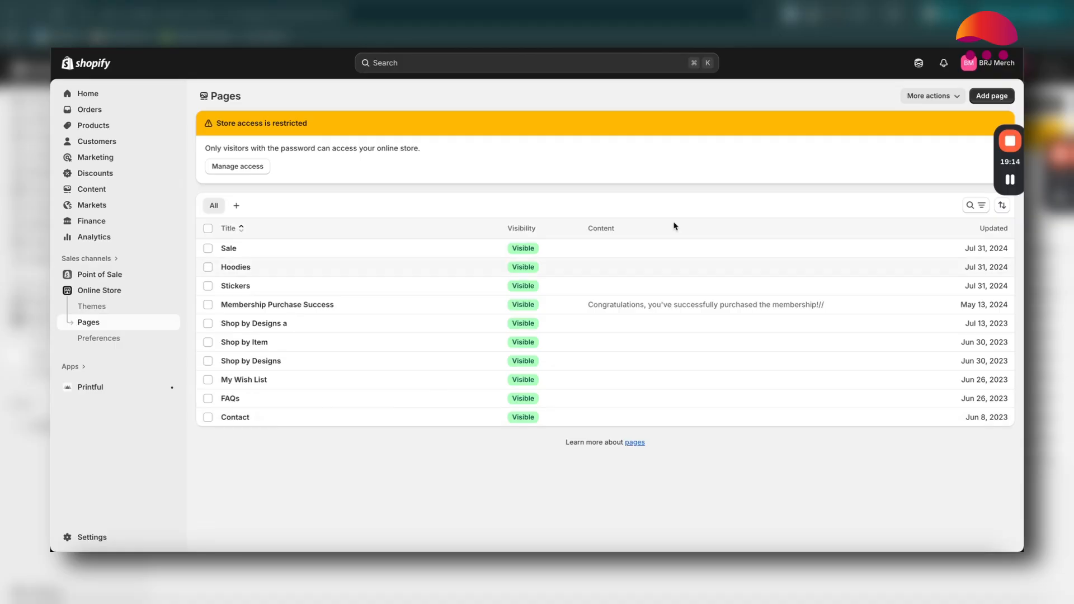
click(989, 97)
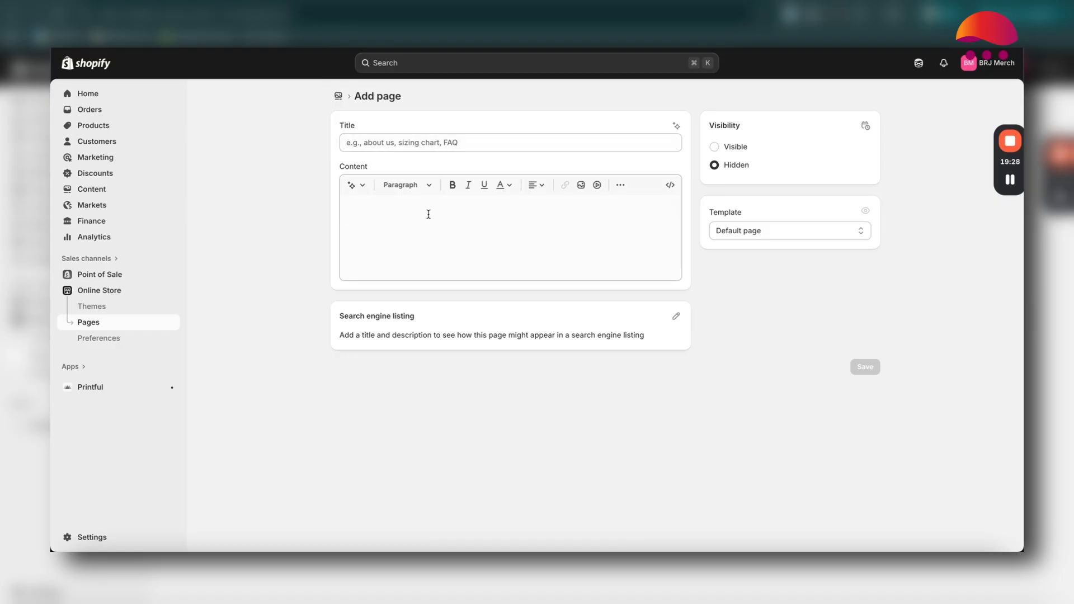
click(759, 239)
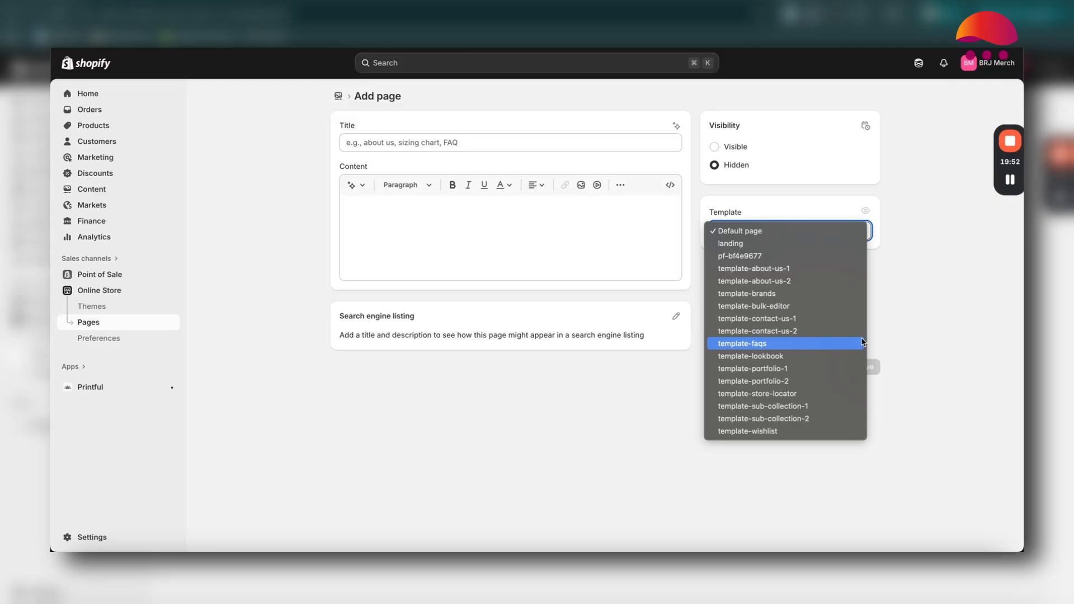
click(938, 330)
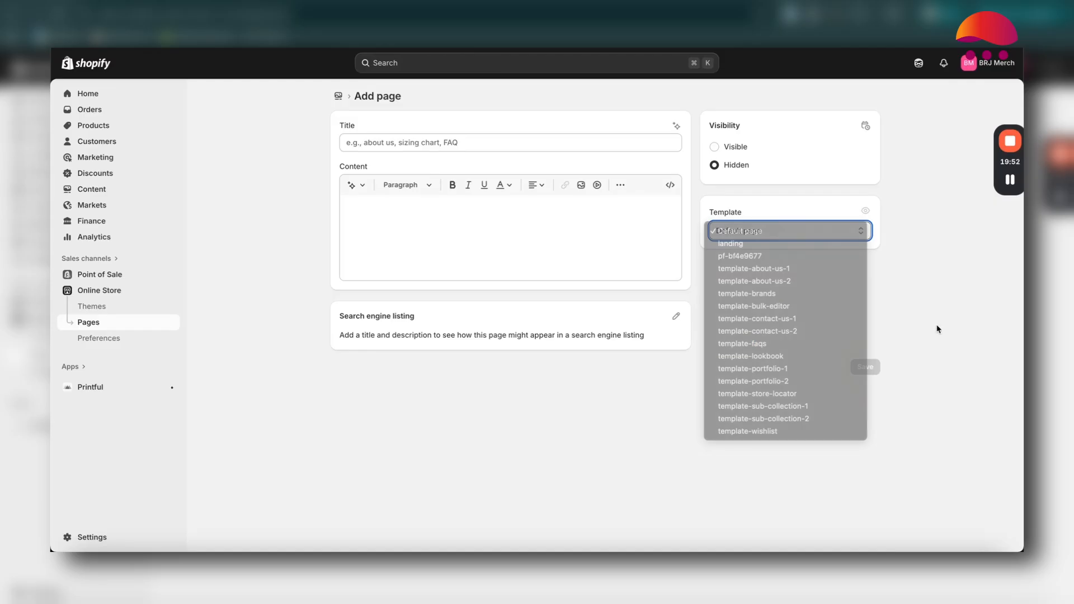
Step: Open the existing FAQs page to view its content and template settings, and return to the pages list
click(127, 321)
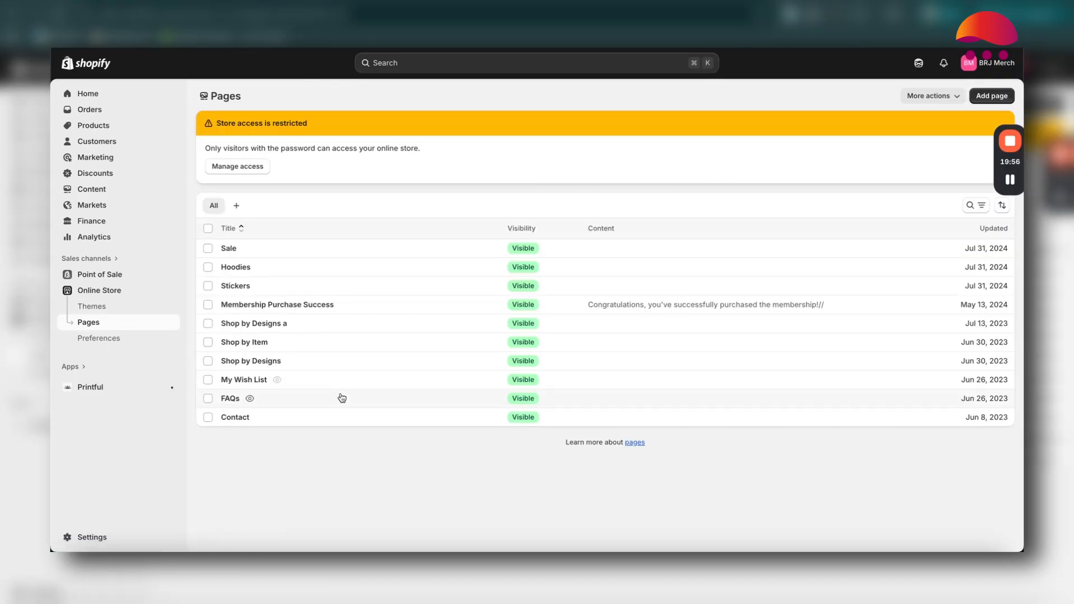
click(346, 399)
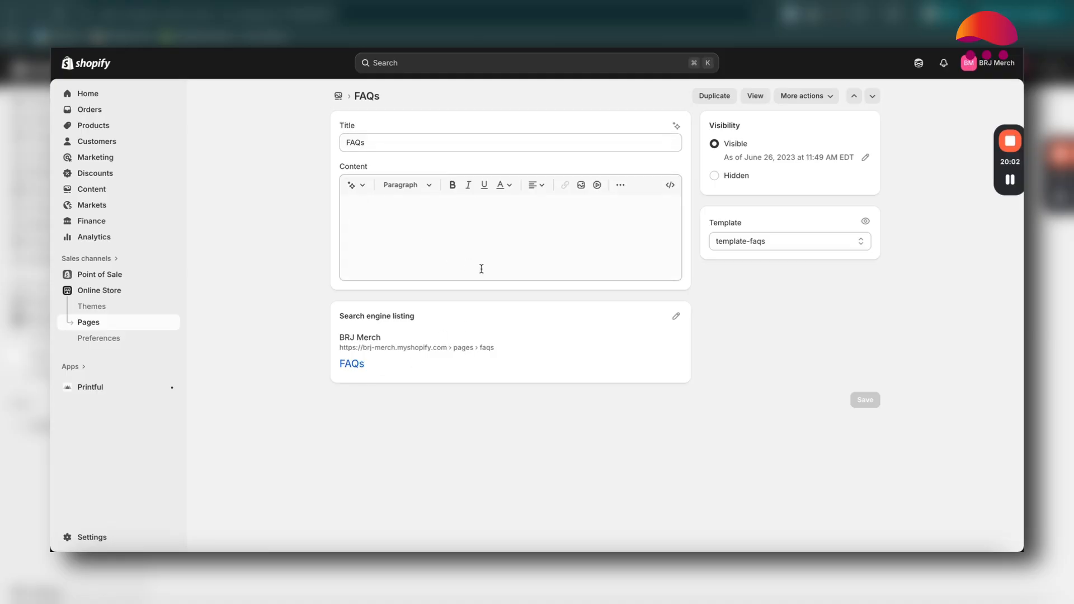
click(355, 208)
click(134, 325)
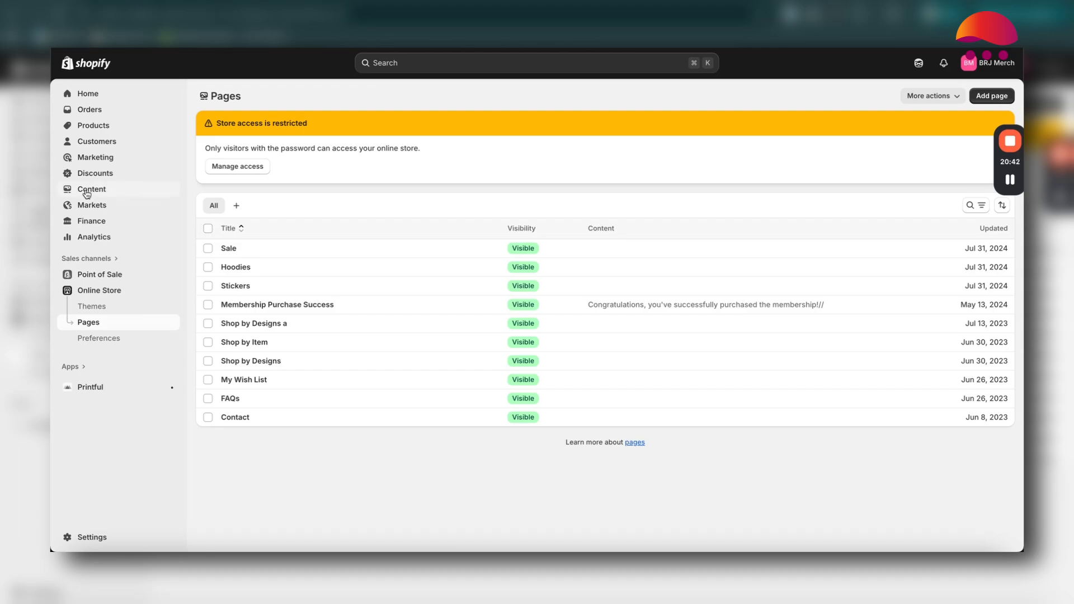
Step: Open the Main menu from the store's content menus to view its menu items
click(122, 191)
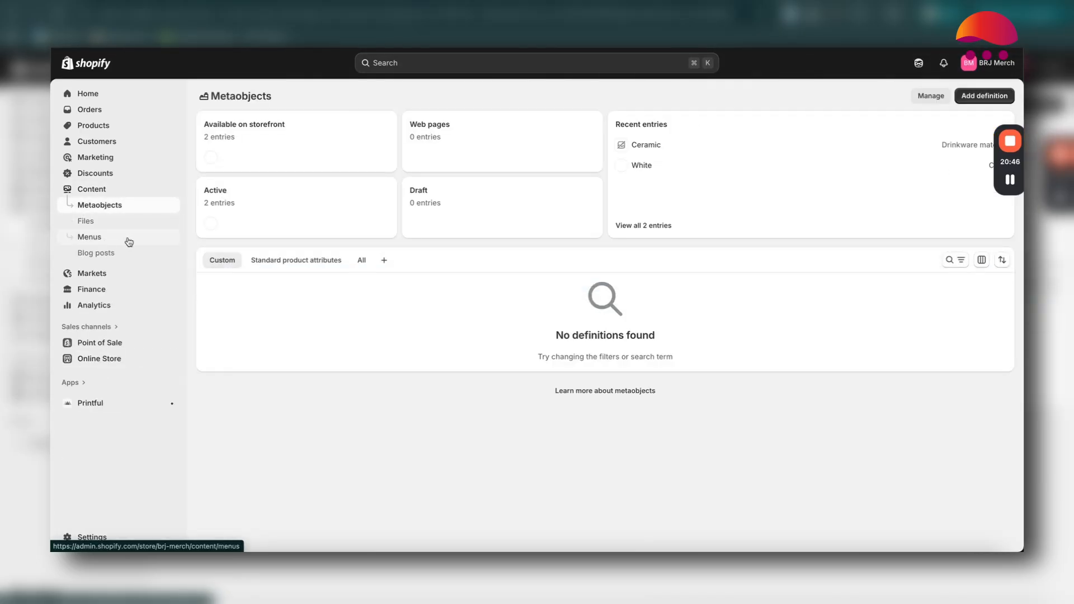
click(128, 242)
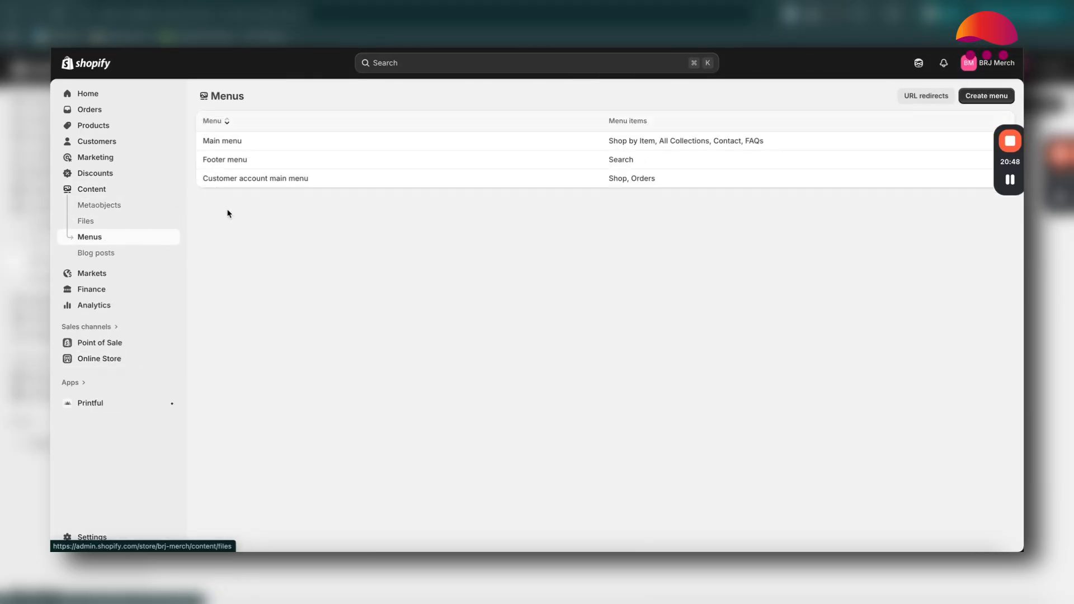
click(390, 146)
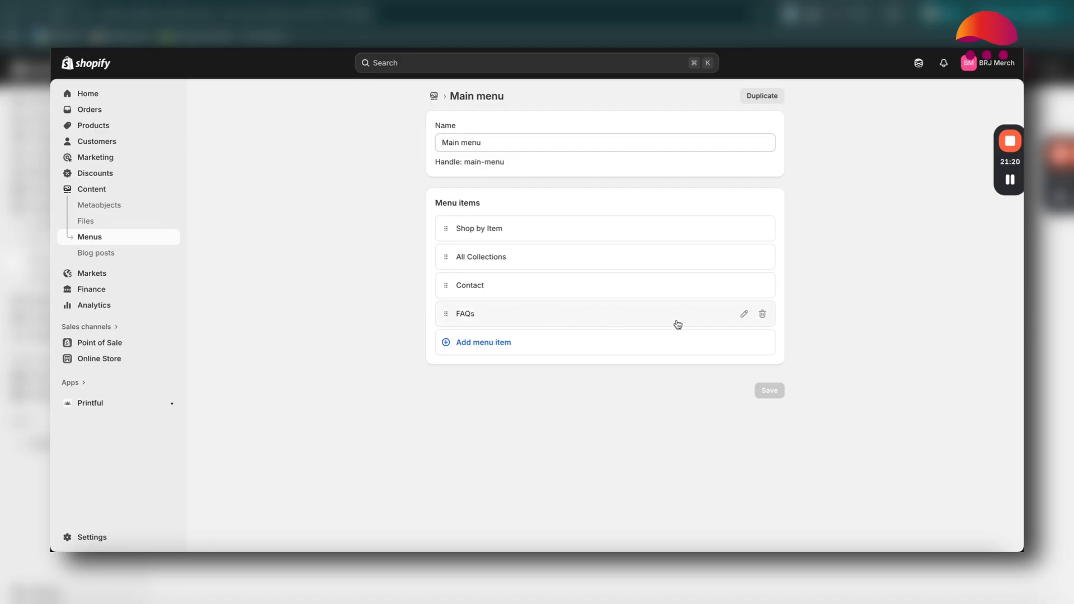
Step: Examine the FAQs menu item's label and available link destinations, and reopen the Main menu from the menus list
click(742, 315)
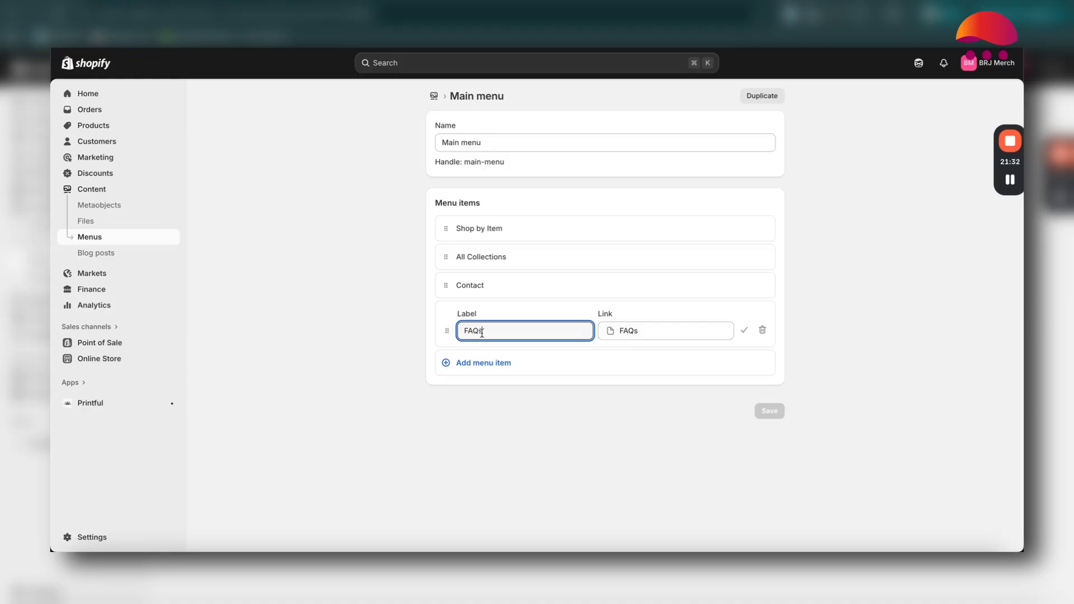
click(677, 333)
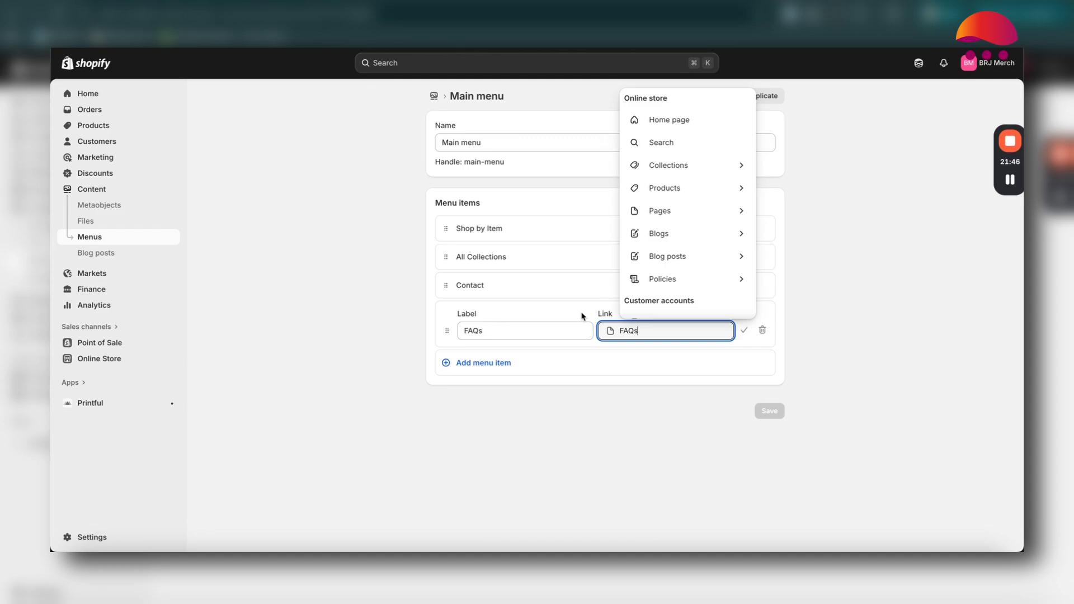
scroll(684, 282, down, 3)
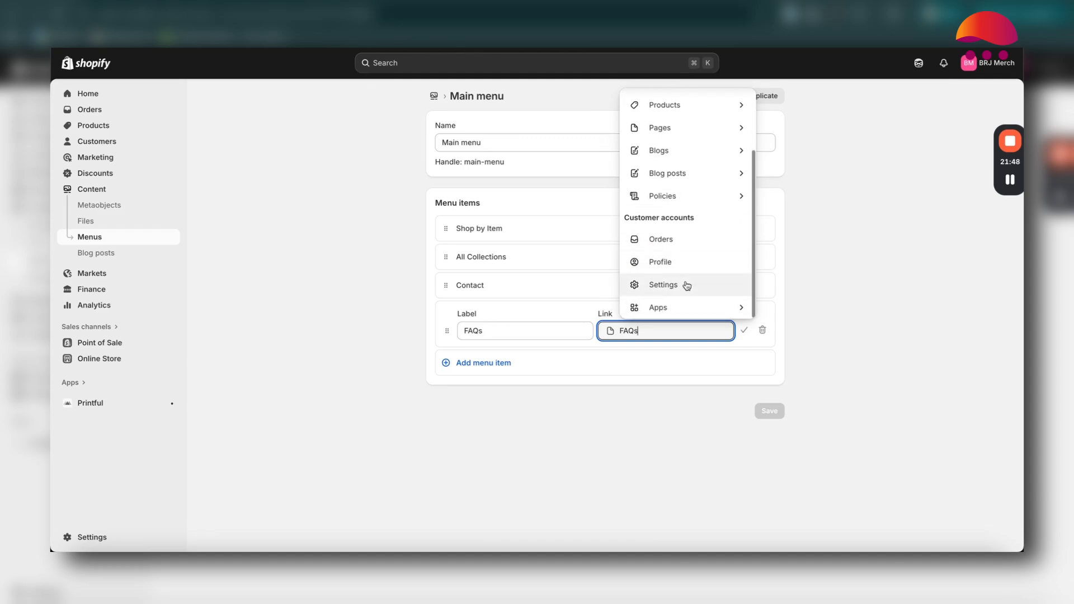
scroll(685, 284, up, 3)
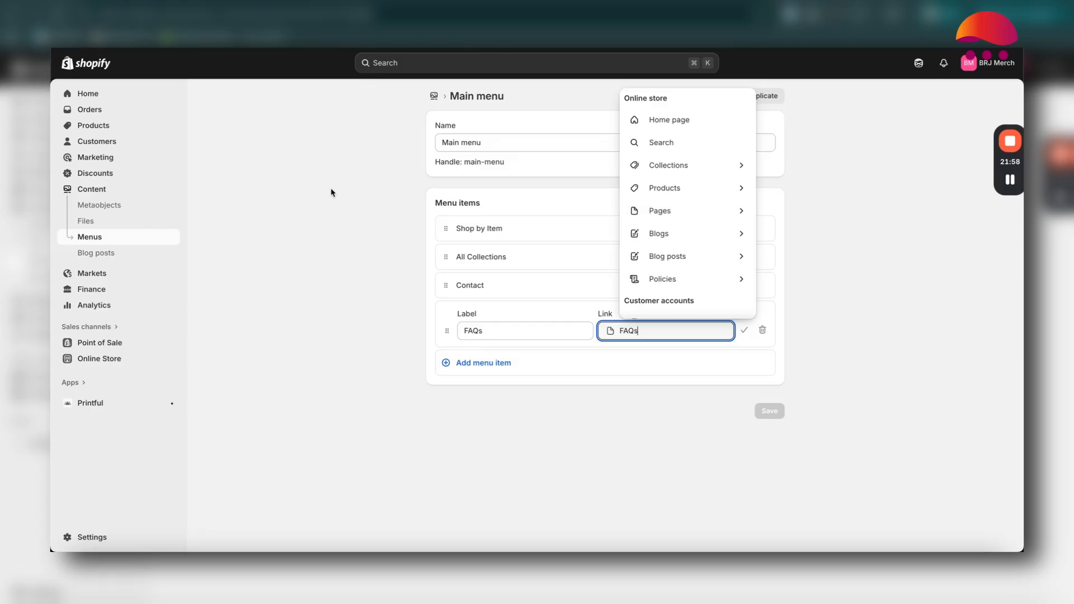
click(139, 240)
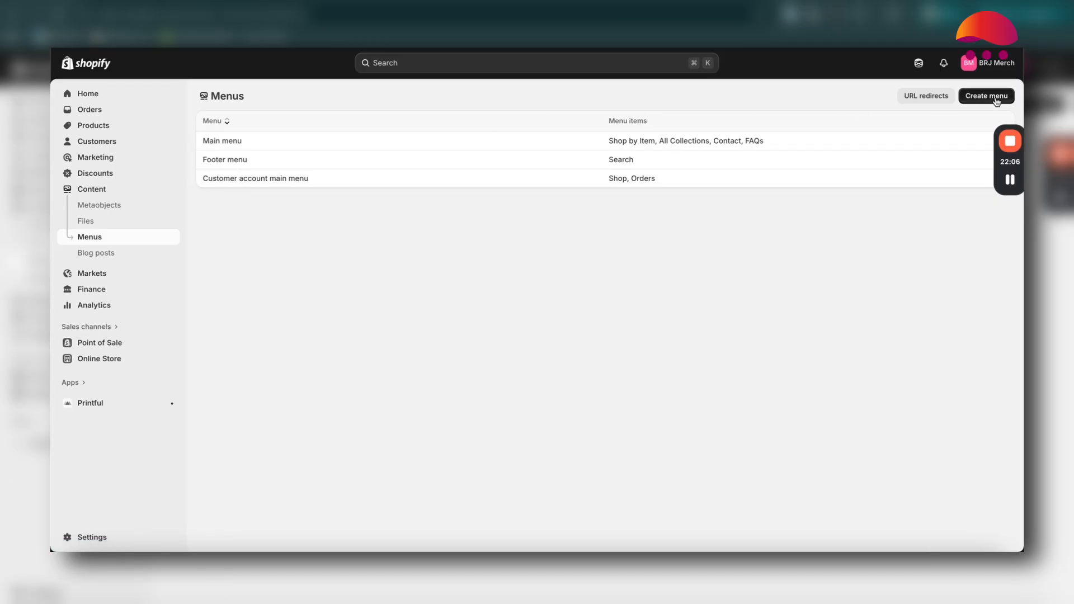
click(335, 147)
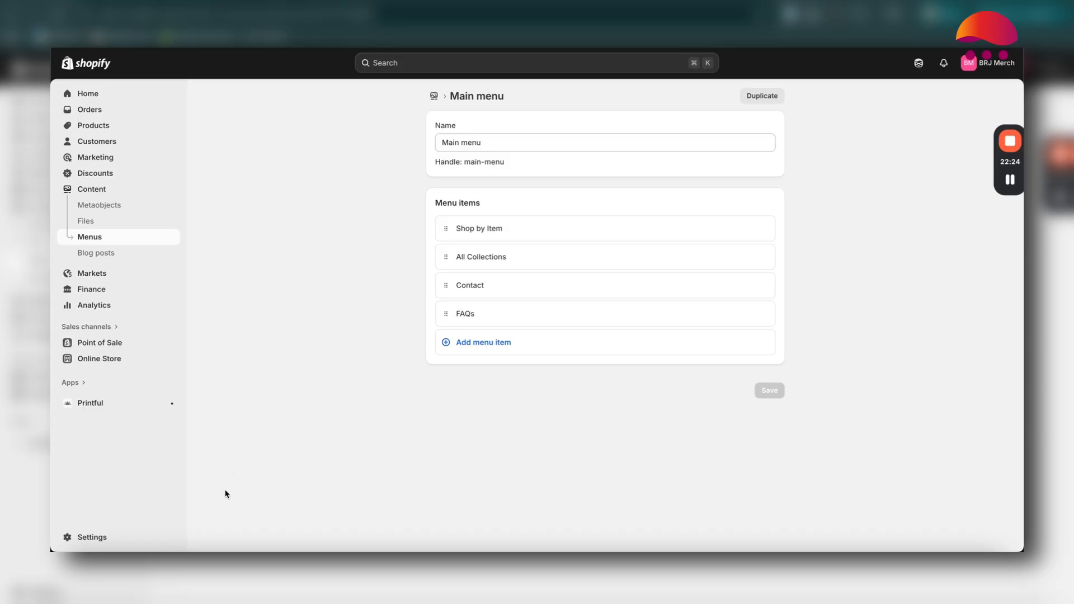
Step: Look through the store's General settings, from store details and defaults to order processing, store assets and resources
click(93, 538)
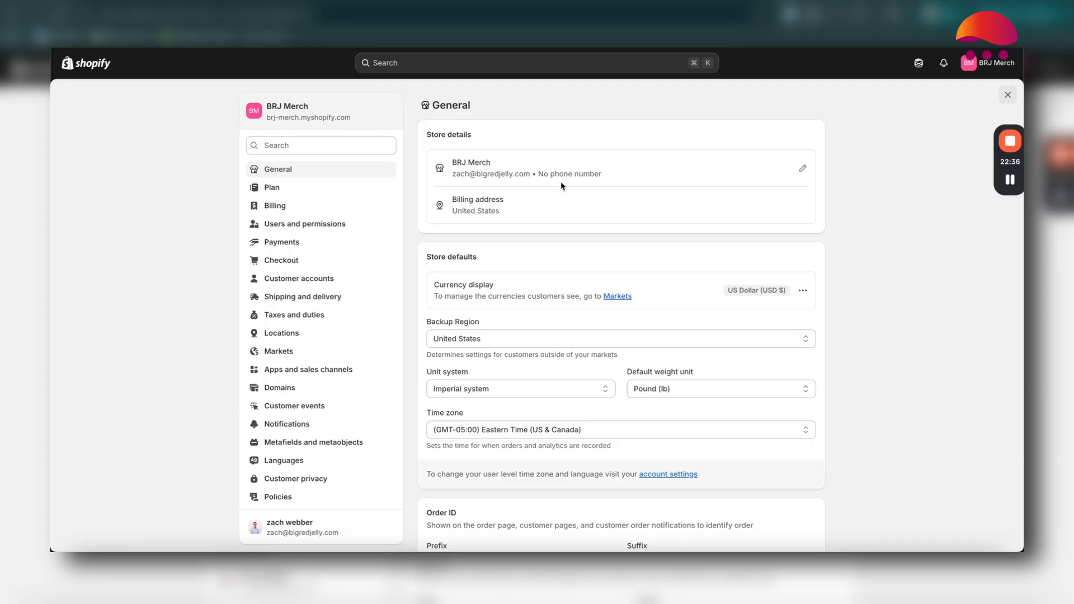
scroll(588, 267, down, 6)
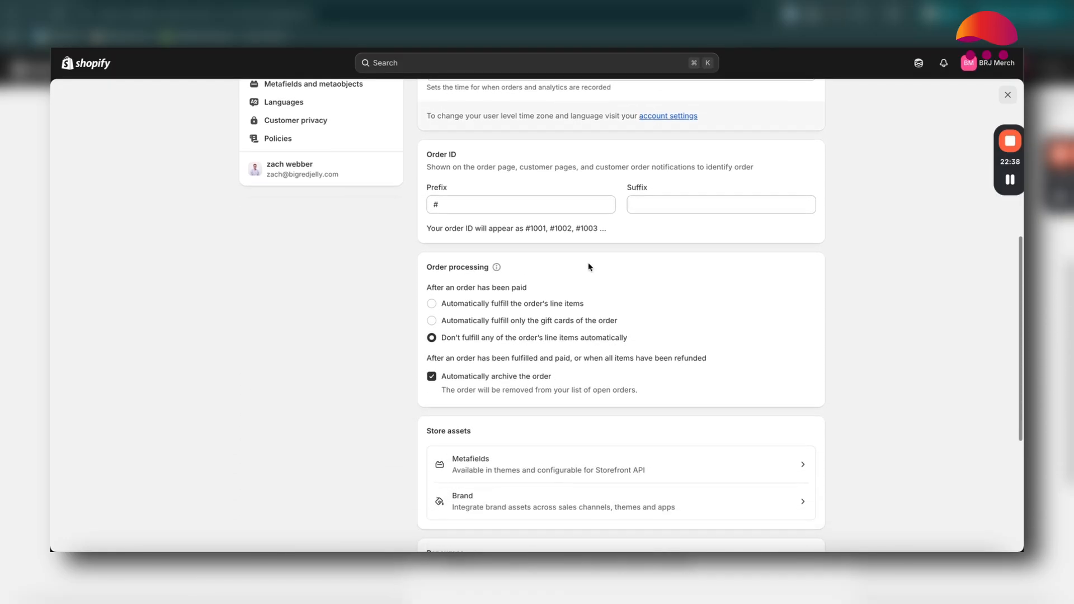
scroll(589, 267, down, 4)
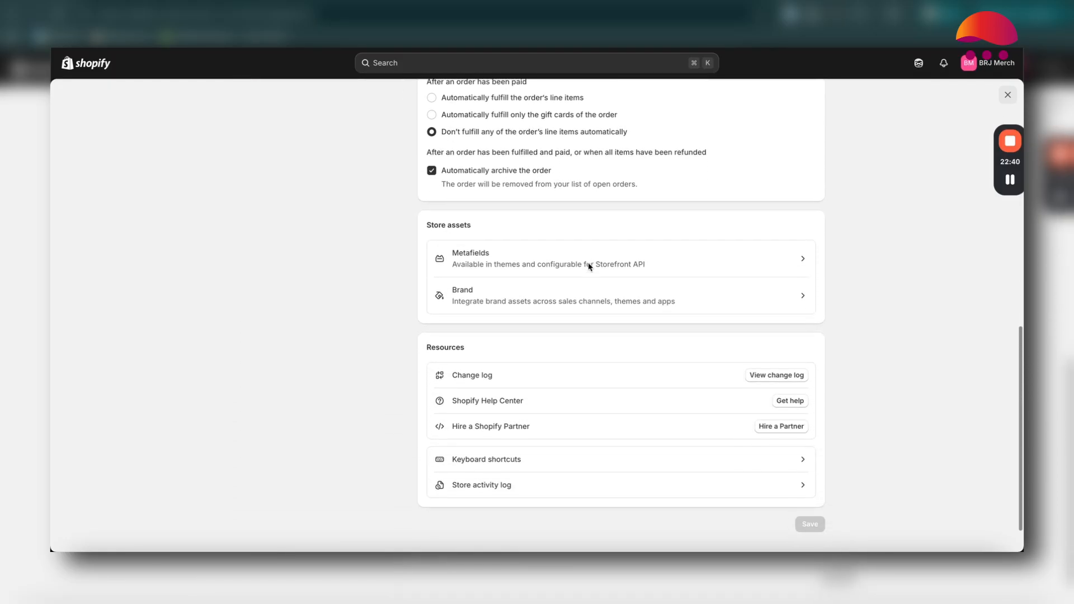
scroll(589, 267, down, 1)
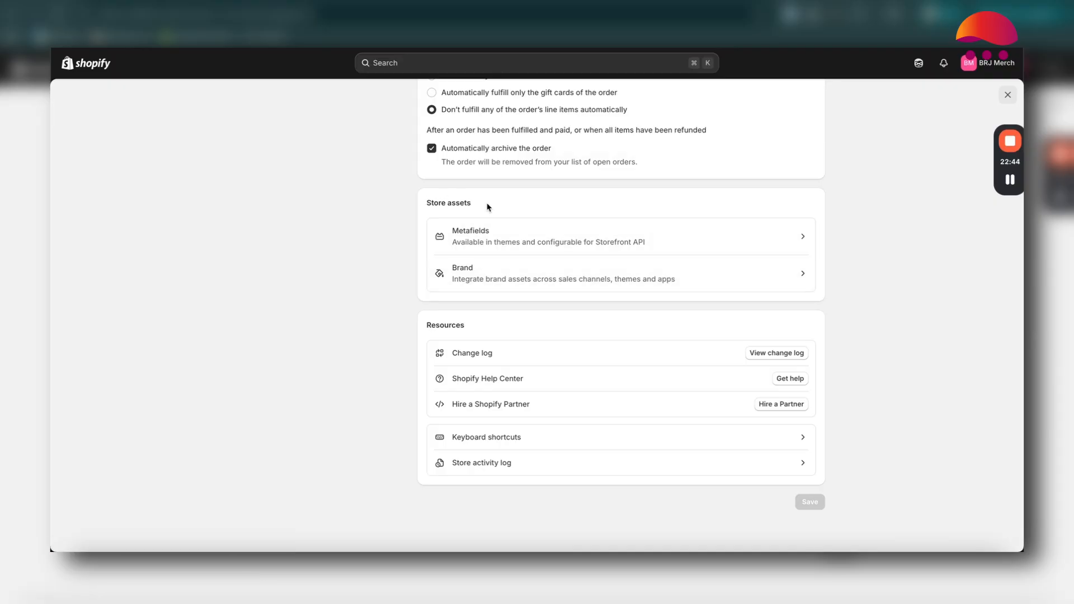
Step: Open the store's Brand assets and look through the logos, colors, cover image, slogan, short description and social links
click(763, 274)
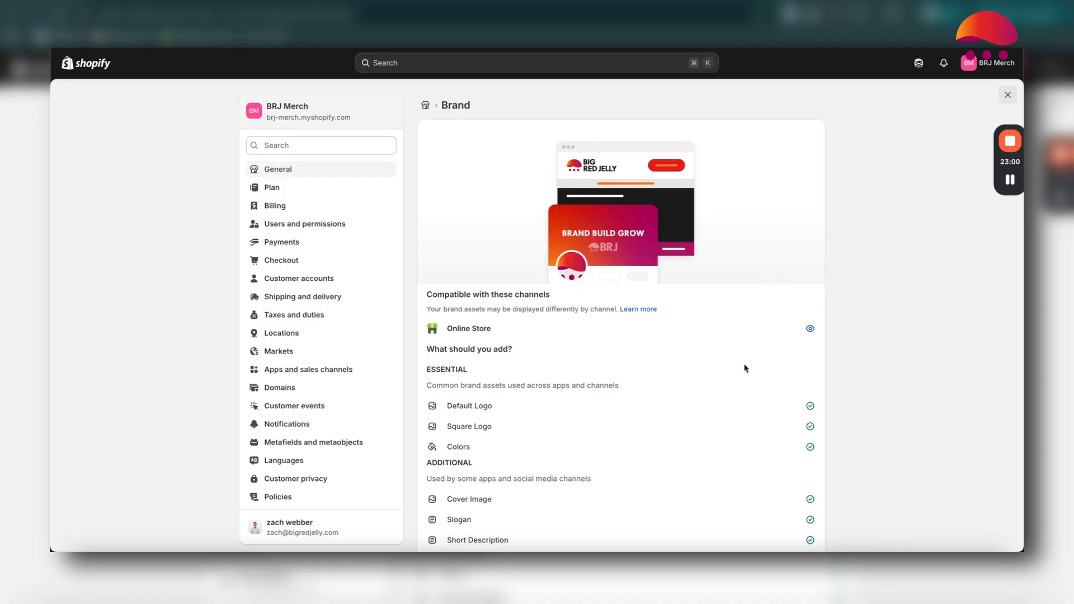
scroll(741, 372, down, 1)
scroll(741, 373, down, 2)
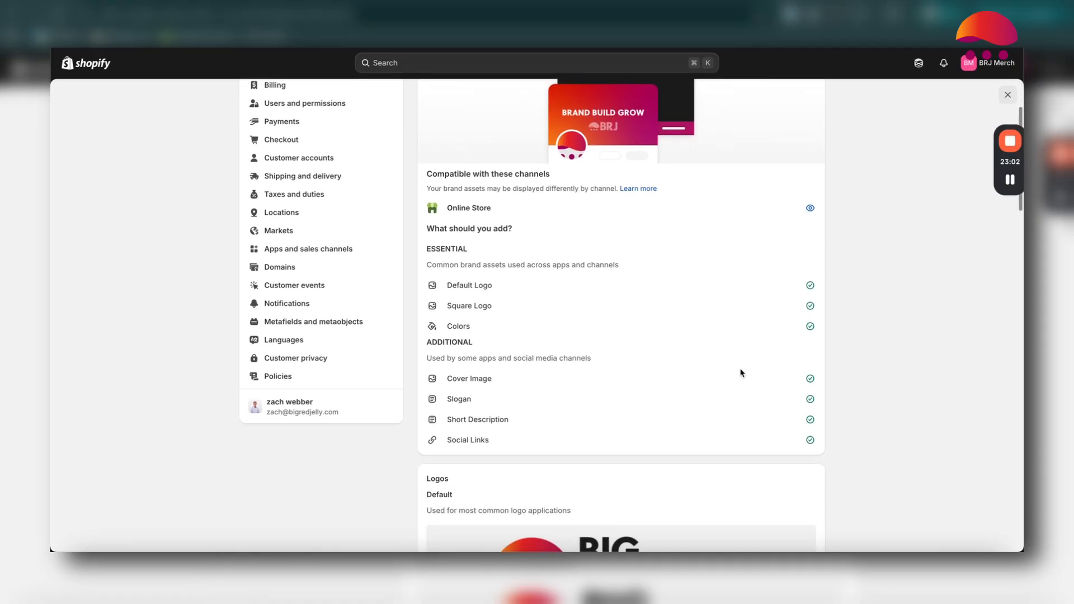
scroll(528, 317, down, 1)
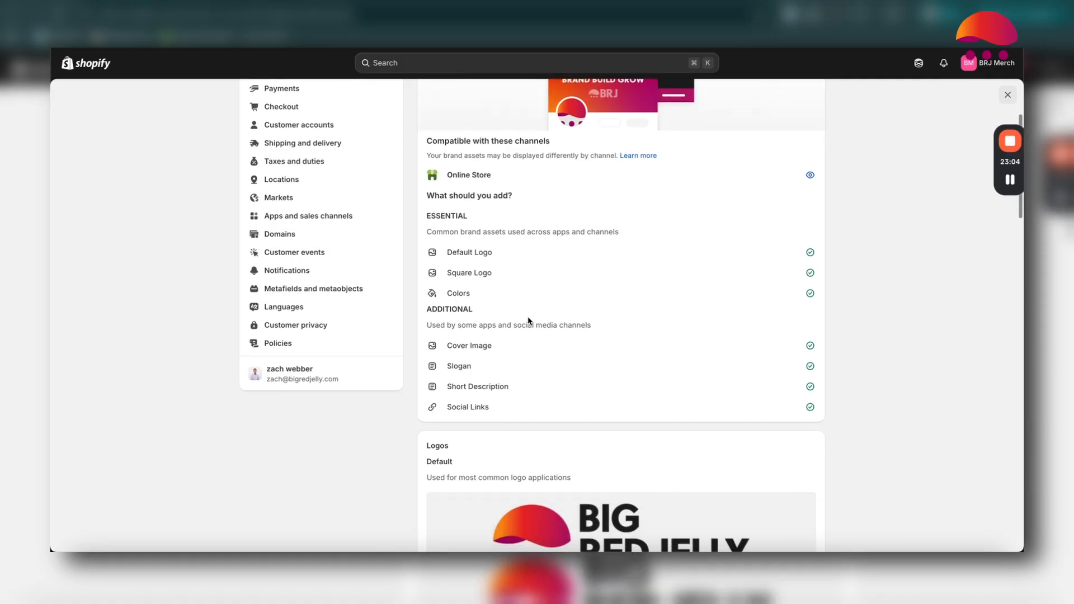
scroll(511, 354, down, 3)
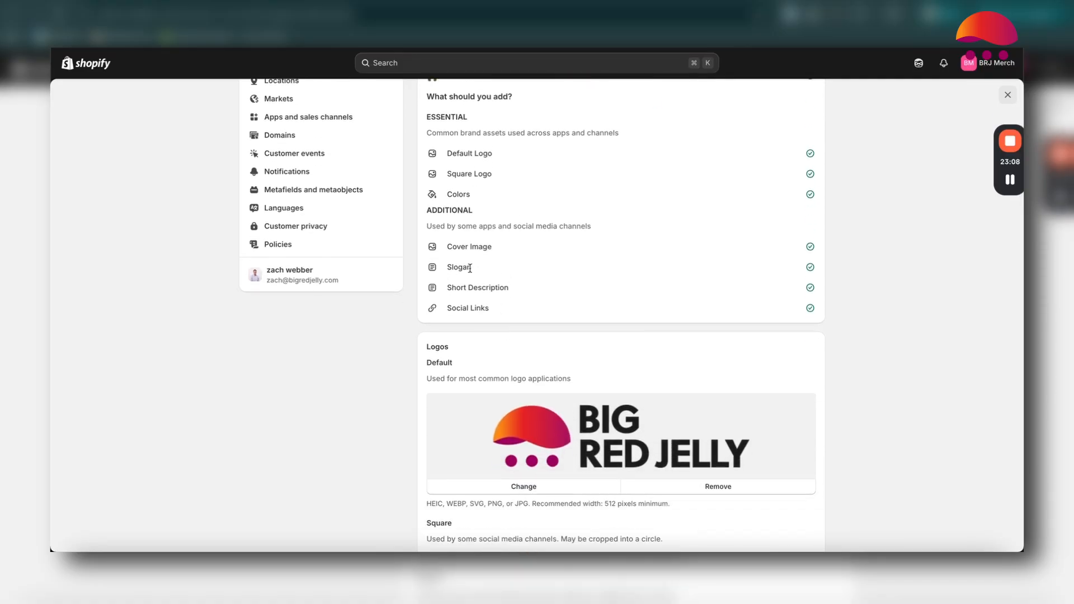
scroll(615, 309, down, 9)
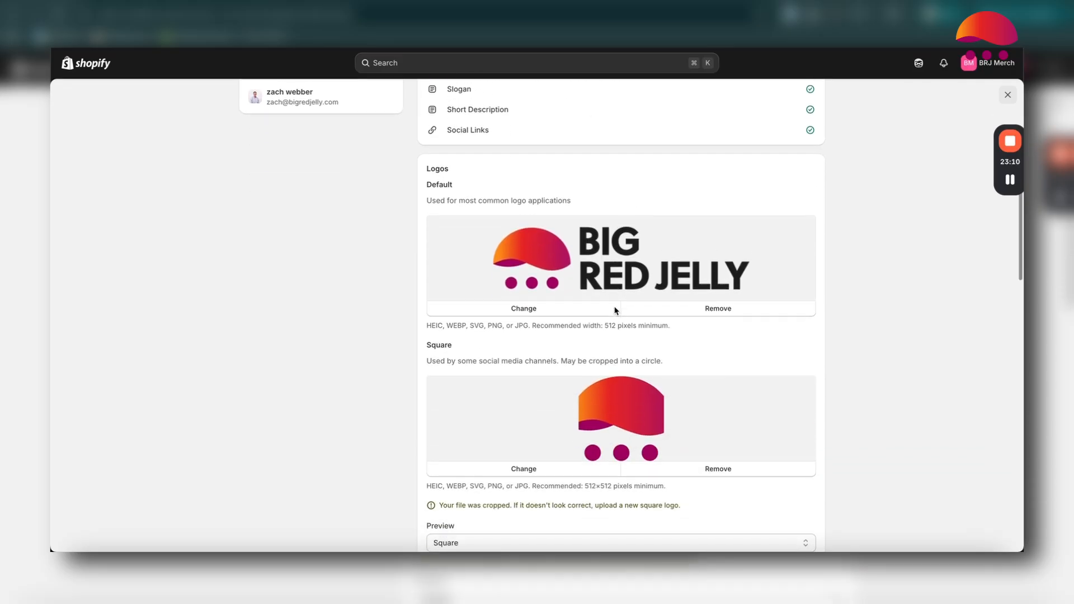
scroll(615, 309, down, 12)
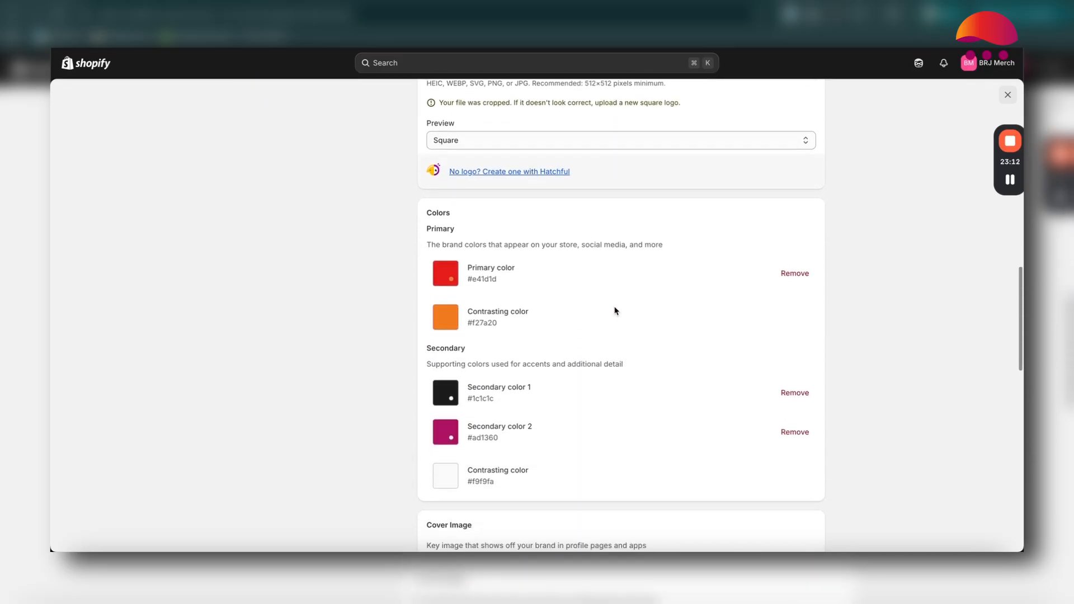
scroll(700, 342, down, 13)
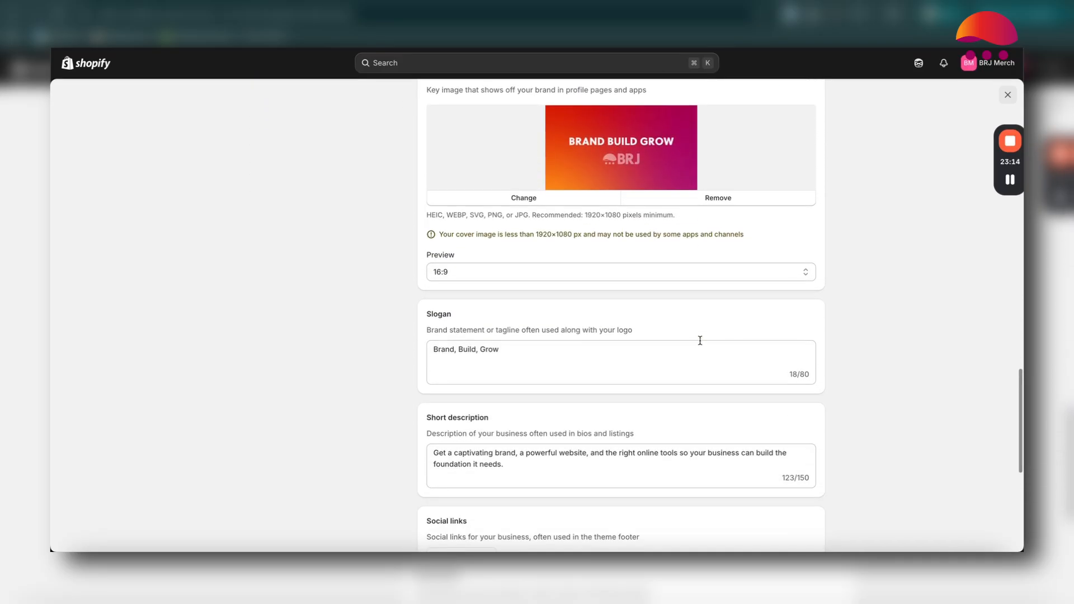
scroll(700, 340, down, 7)
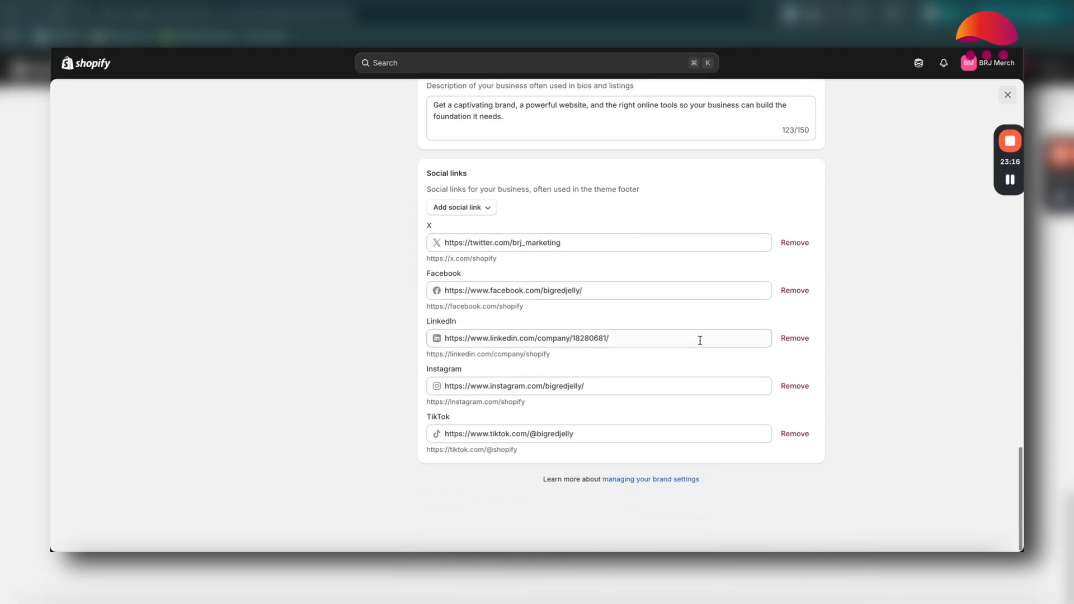
scroll(700, 340, up, 20)
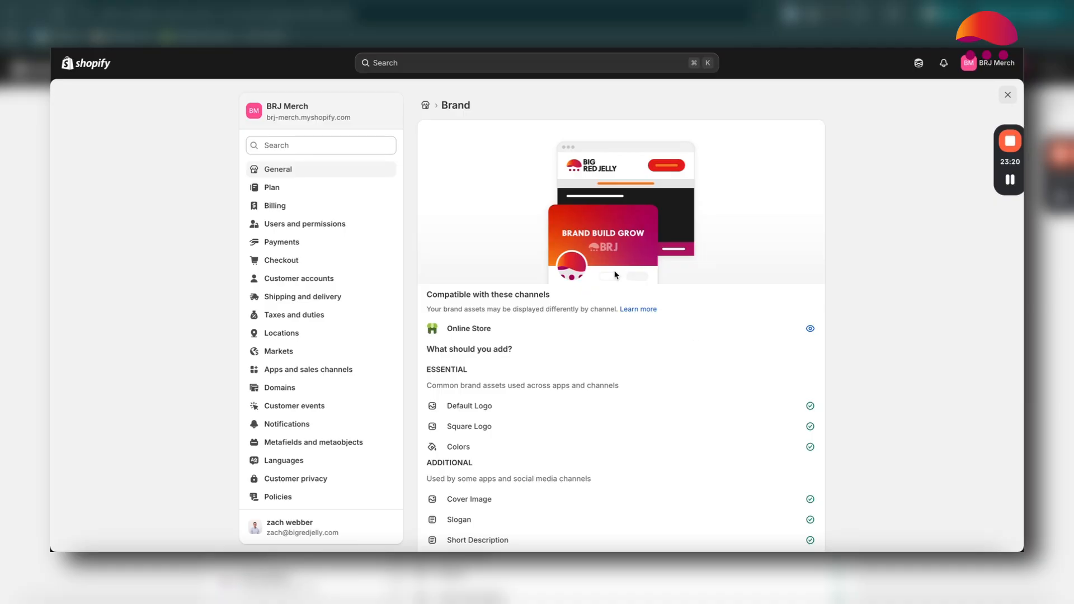
Step: View the Plan and Users and permissions settings, and look through the Payments settings, including providers, capture method and manual payment methods
click(333, 191)
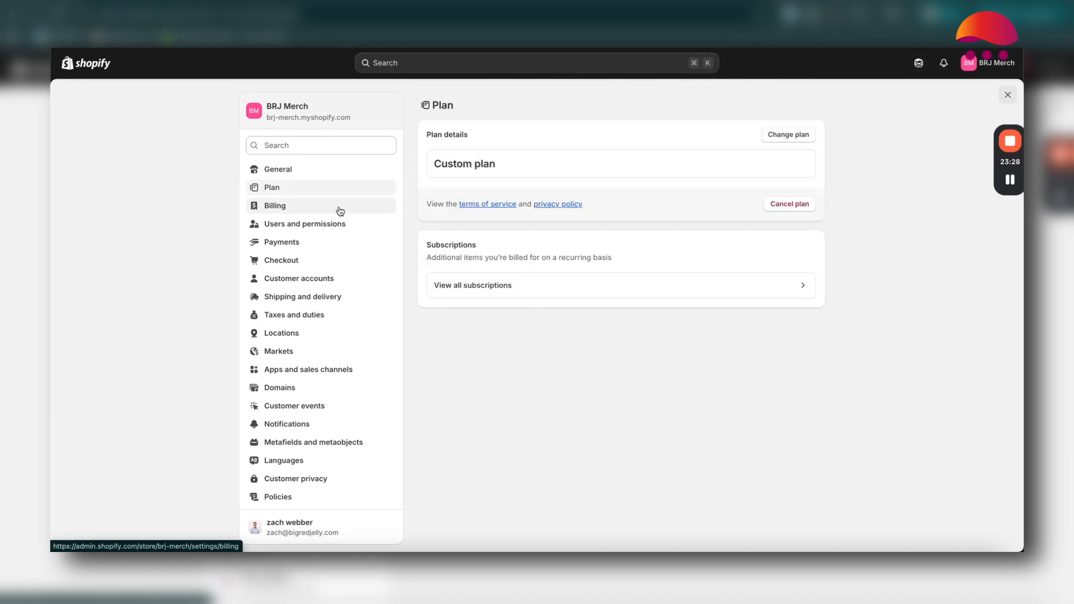
click(355, 226)
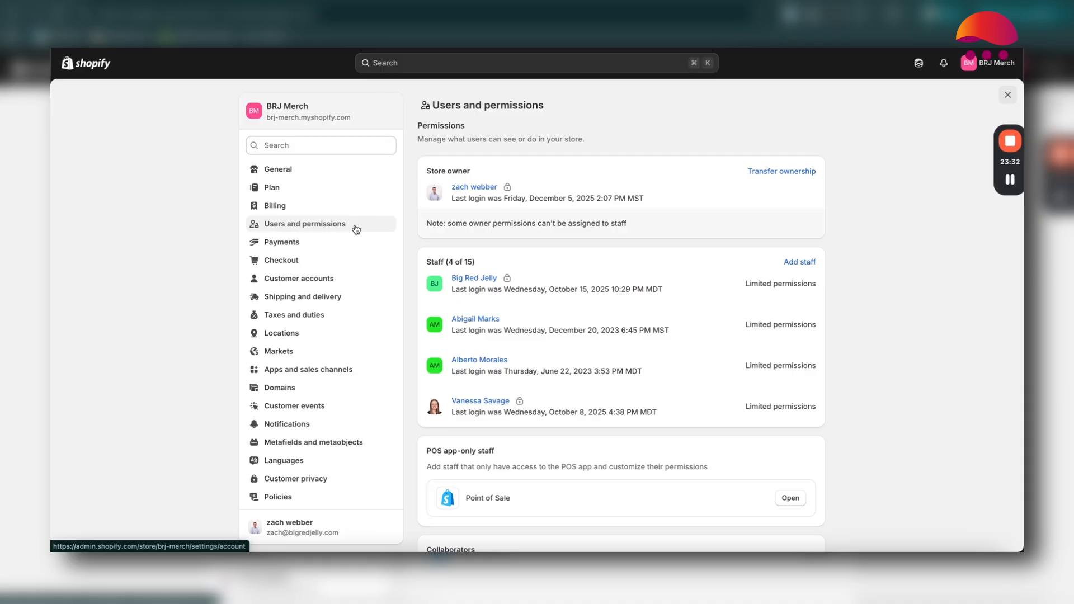
click(341, 244)
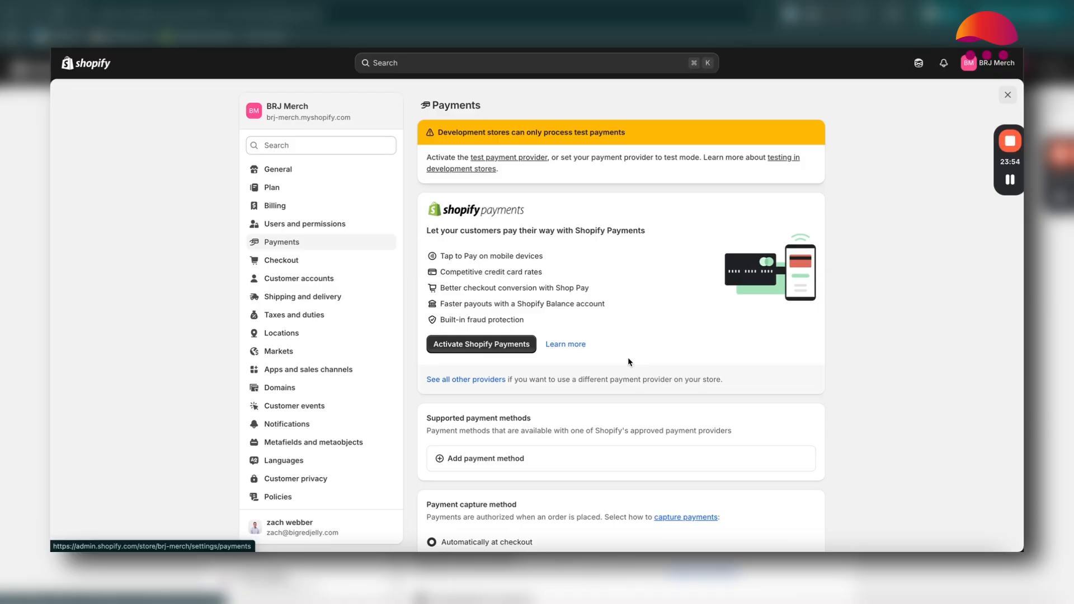
scroll(629, 419, down, 3)
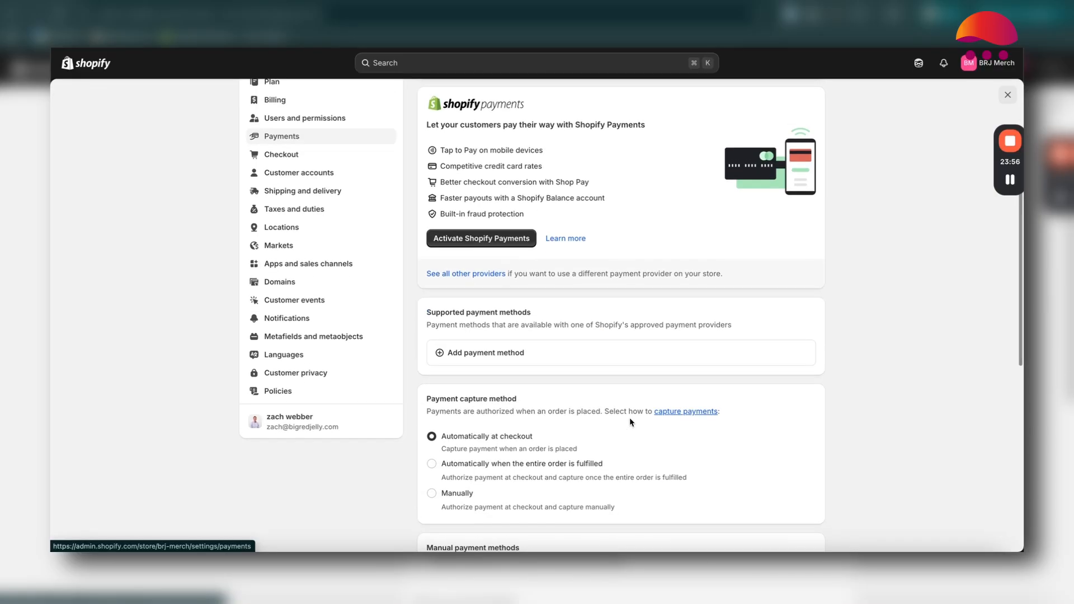
scroll(586, 330, down, 1)
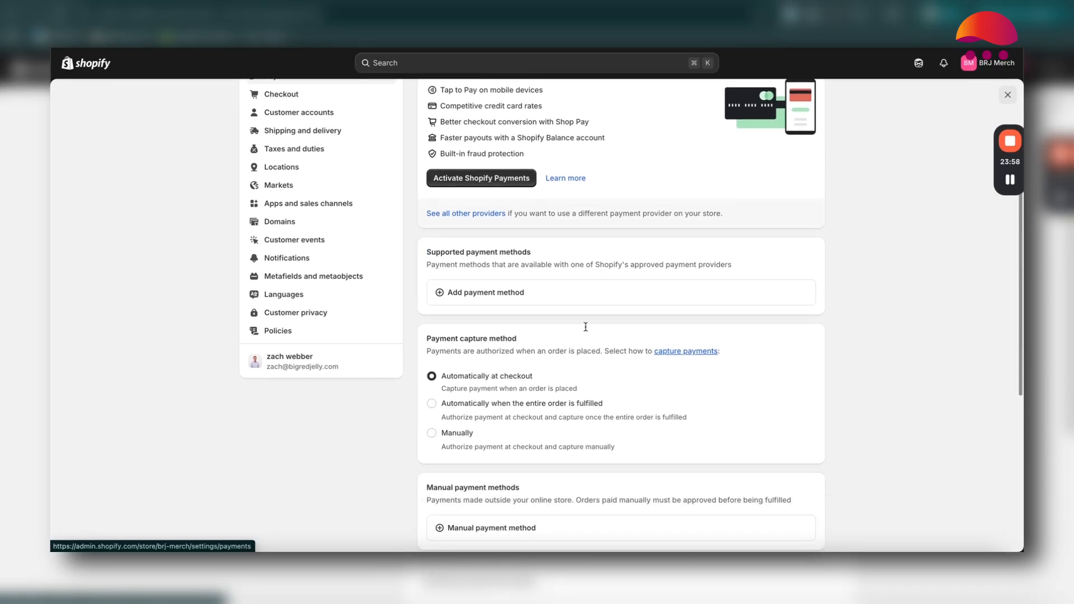
scroll(586, 328, down, 3)
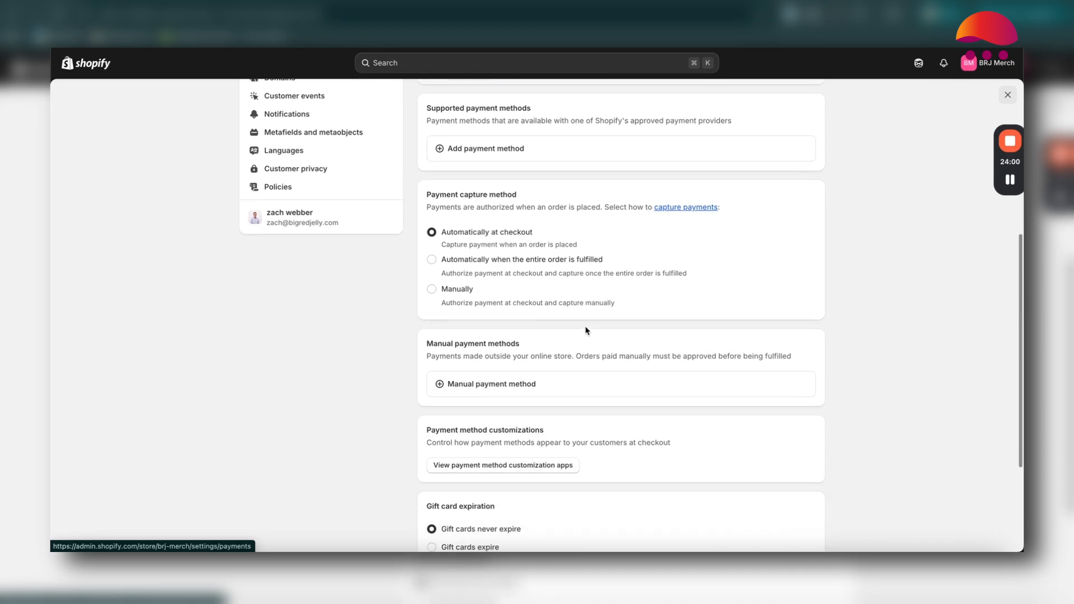
scroll(585, 330, down, 3)
scroll(586, 330, up, 10)
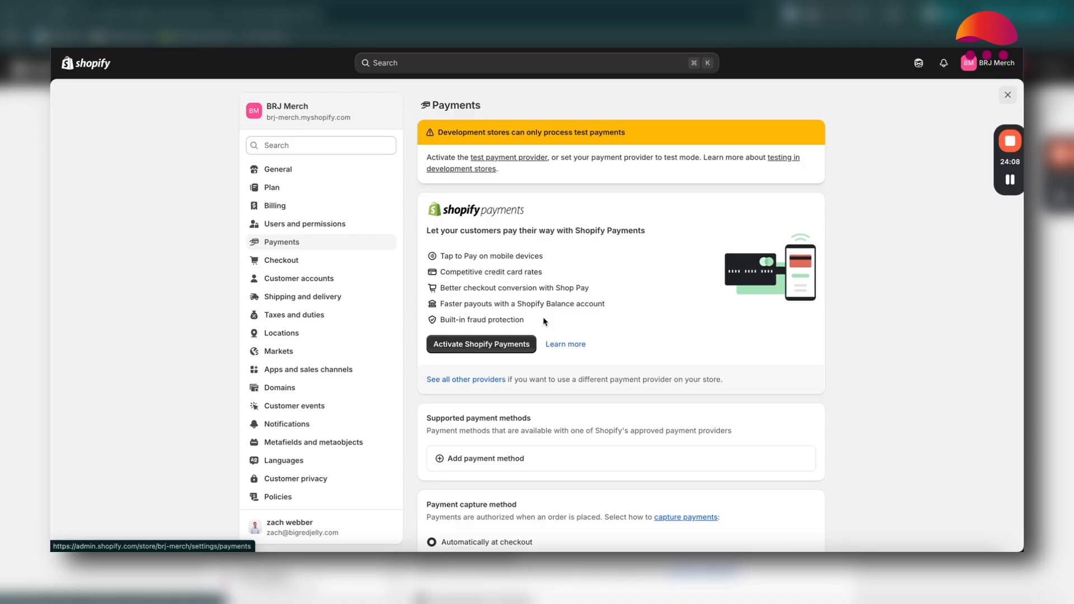
Step: Look through the Checkout settings, from customer contact method and customer information to marketing options, tipping and abandoned checkout emails
click(340, 261)
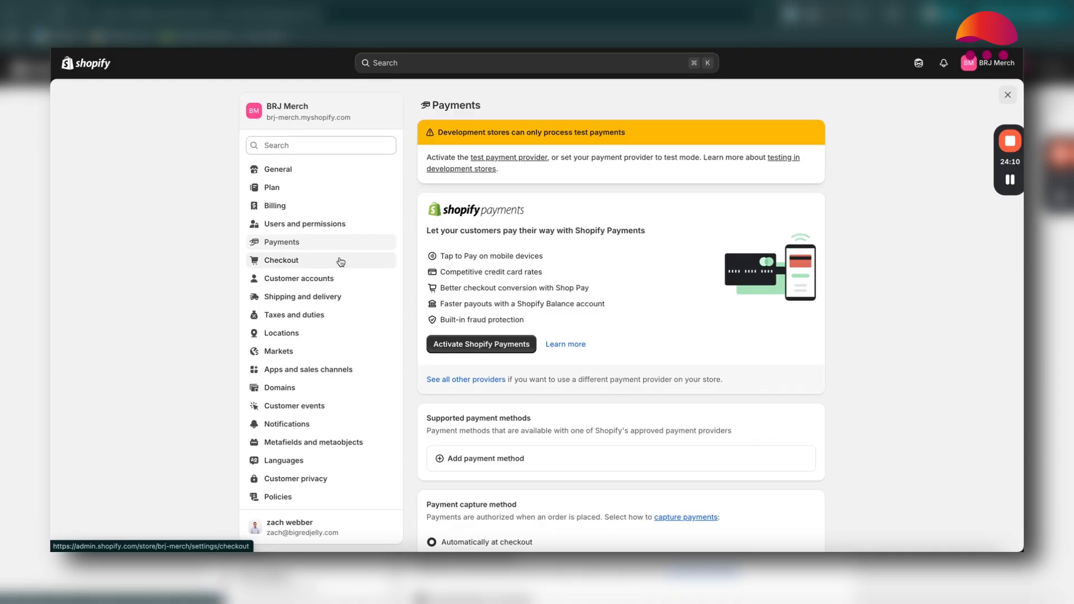
scroll(476, 276, down, 1)
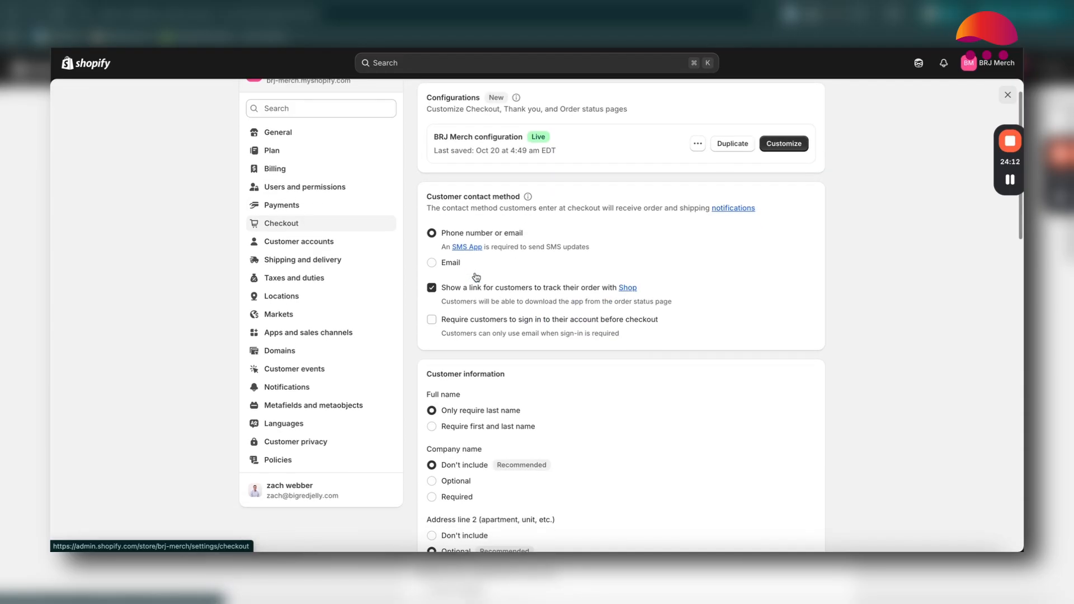
scroll(465, 326, down, 1)
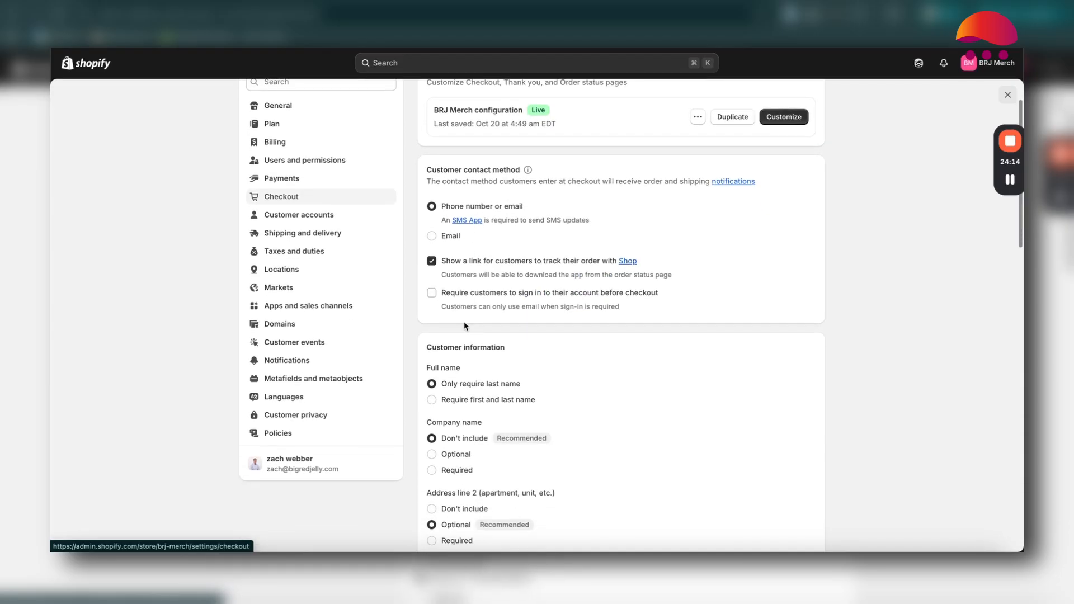
scroll(509, 348, down, 2)
scroll(509, 348, down, 3)
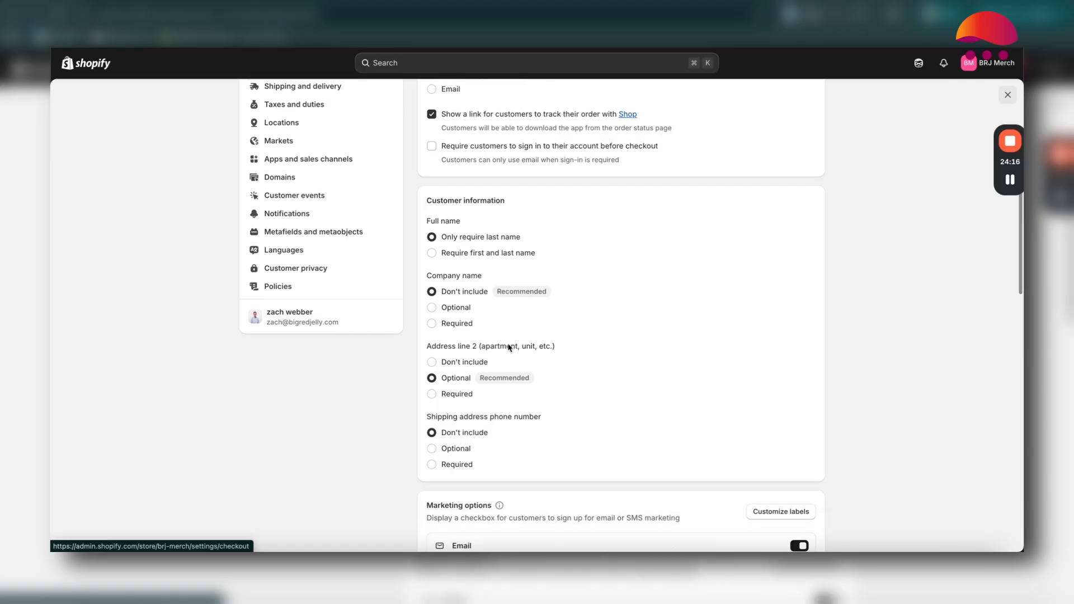
scroll(509, 348, down, 3)
scroll(509, 348, down, 5)
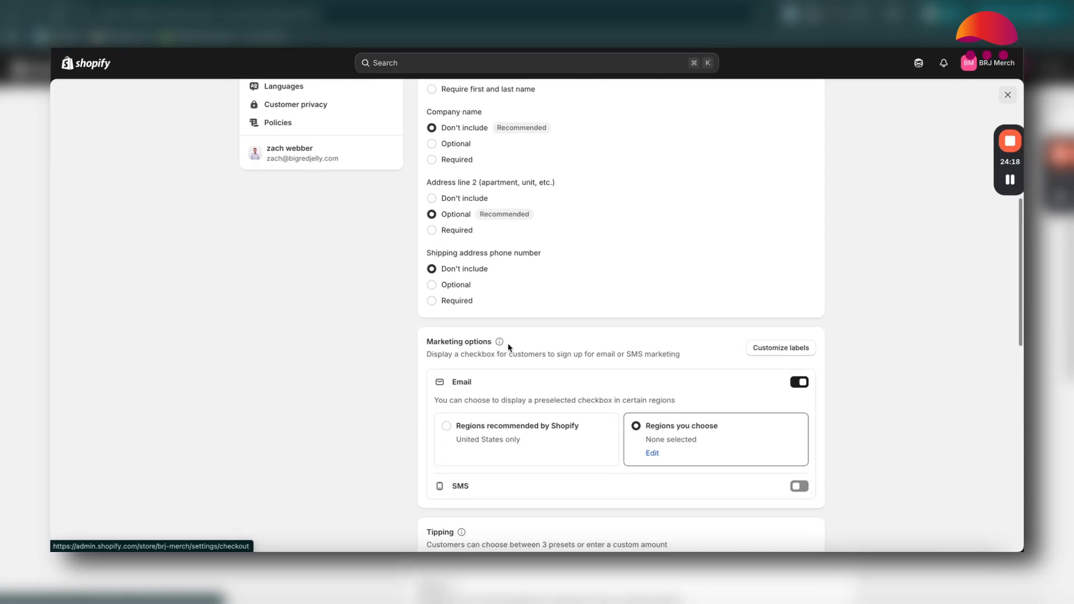
scroll(504, 444, down, 2)
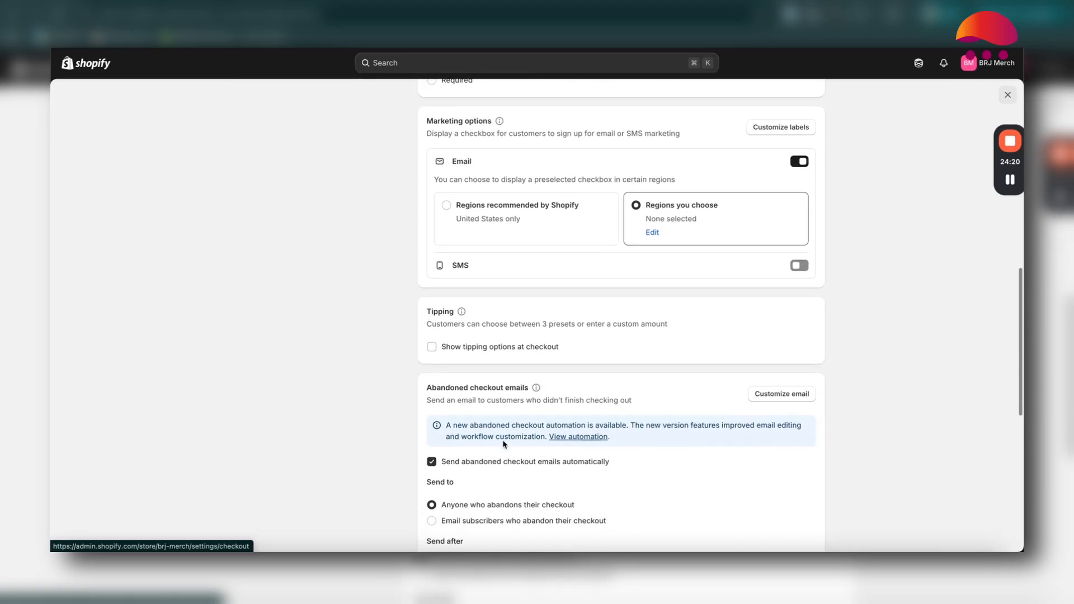
scroll(503, 445, up, 8)
scroll(504, 442, up, 2)
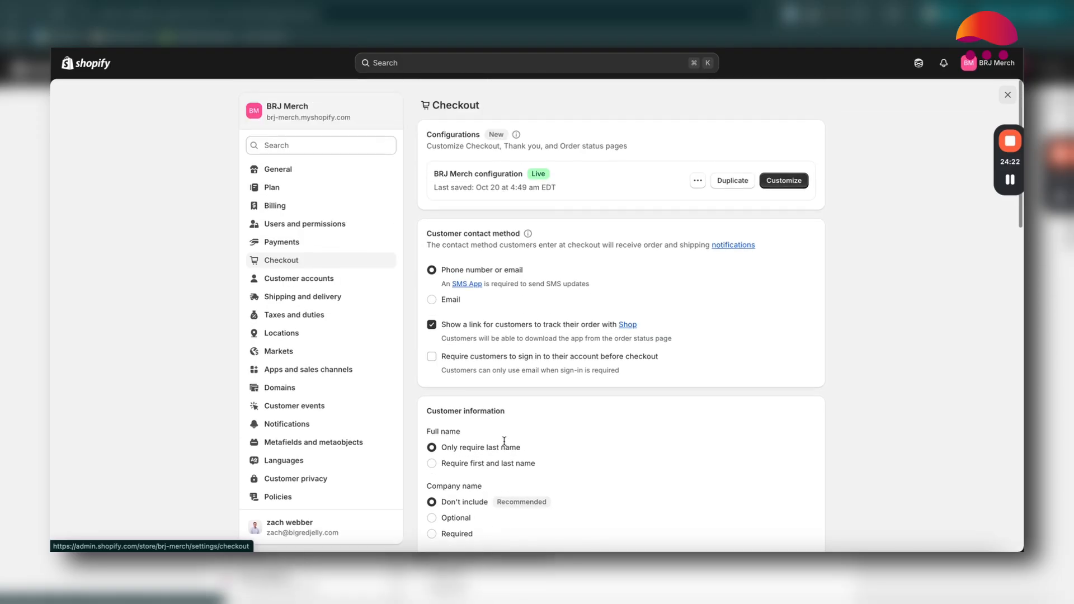
Step: Look through the Customer accounts settings, covering sign-in links, authentication, self-serve returns, store credit and legacy customer accounts
click(349, 282)
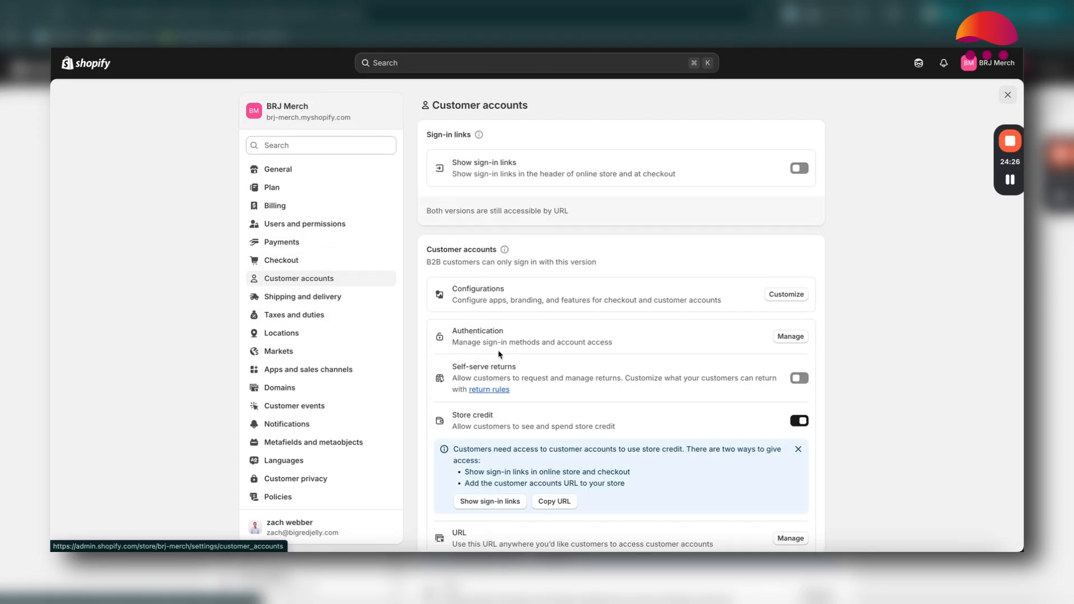
scroll(500, 353, down, 4)
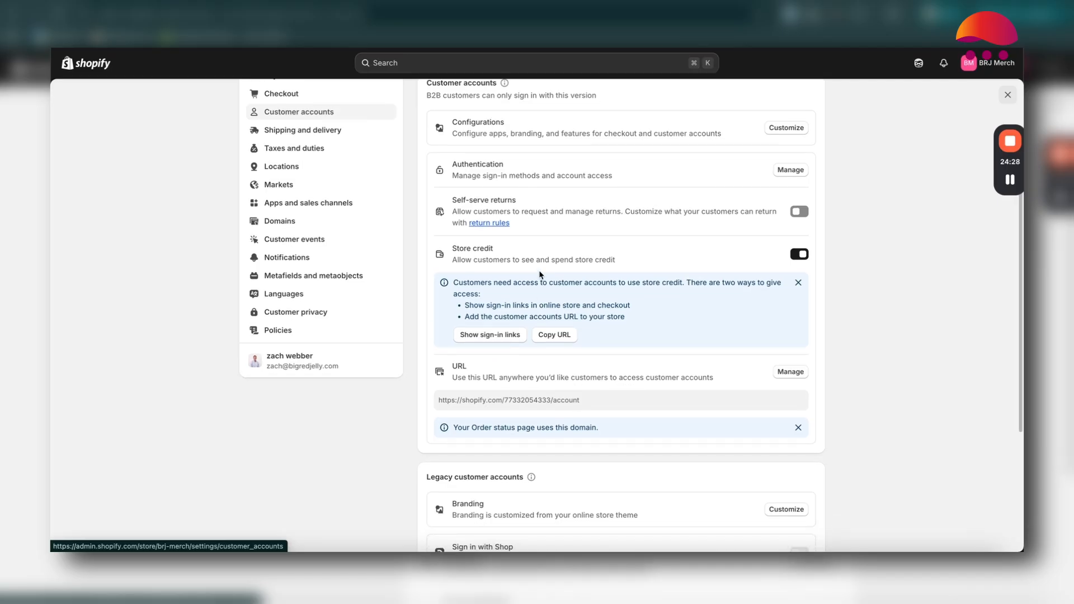
scroll(539, 255, down, 4)
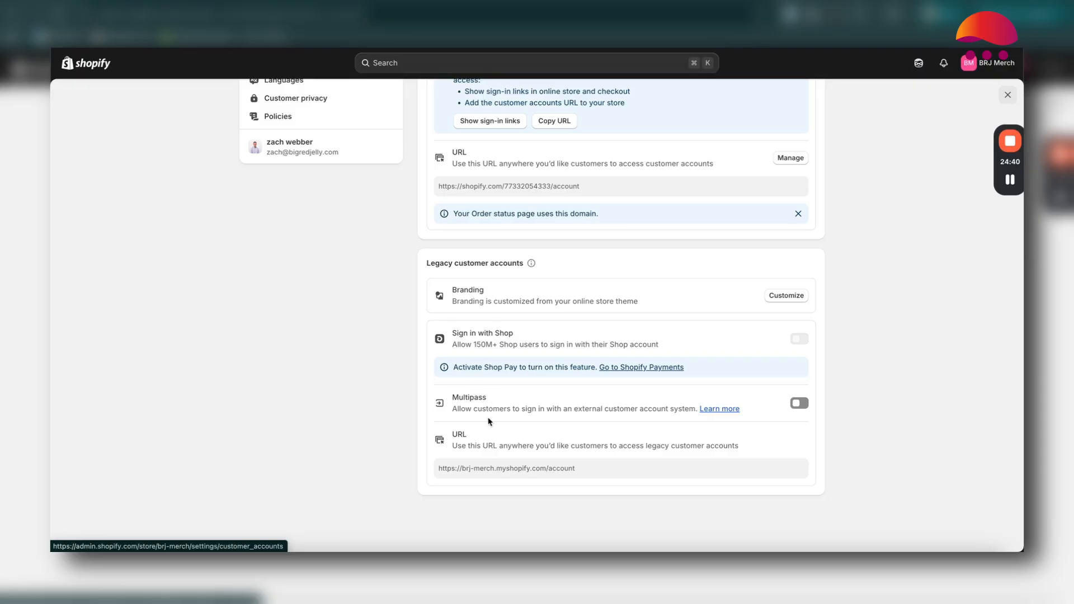
scroll(489, 421, up, 2)
scroll(489, 420, up, 5)
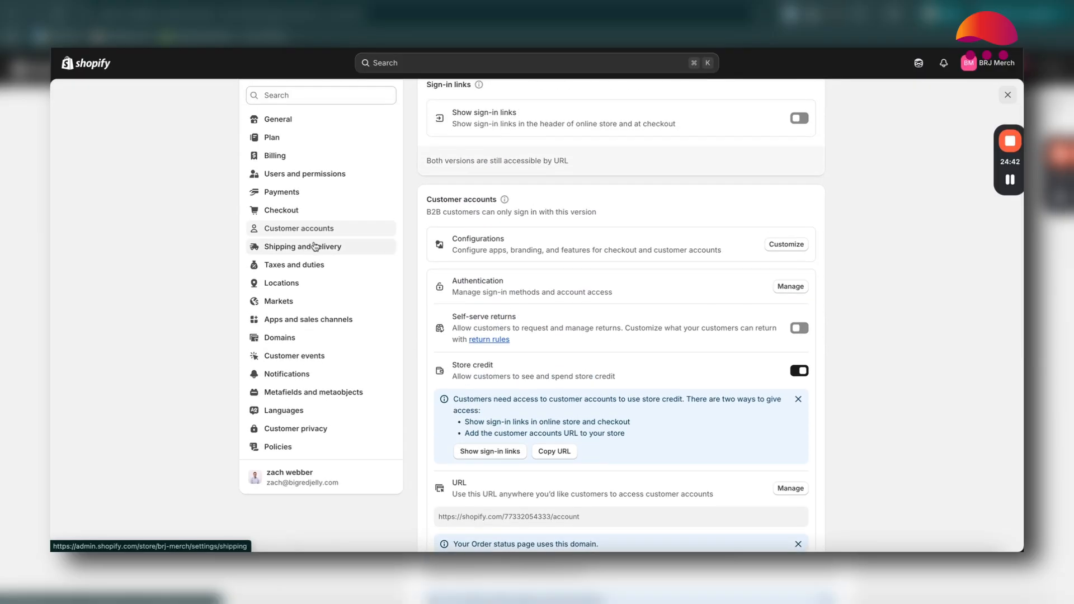
Step: Look through the Shipping and delivery settings, from shipping rates and labels to order routing, local delivery and packages, and close the store settings
click(350, 247)
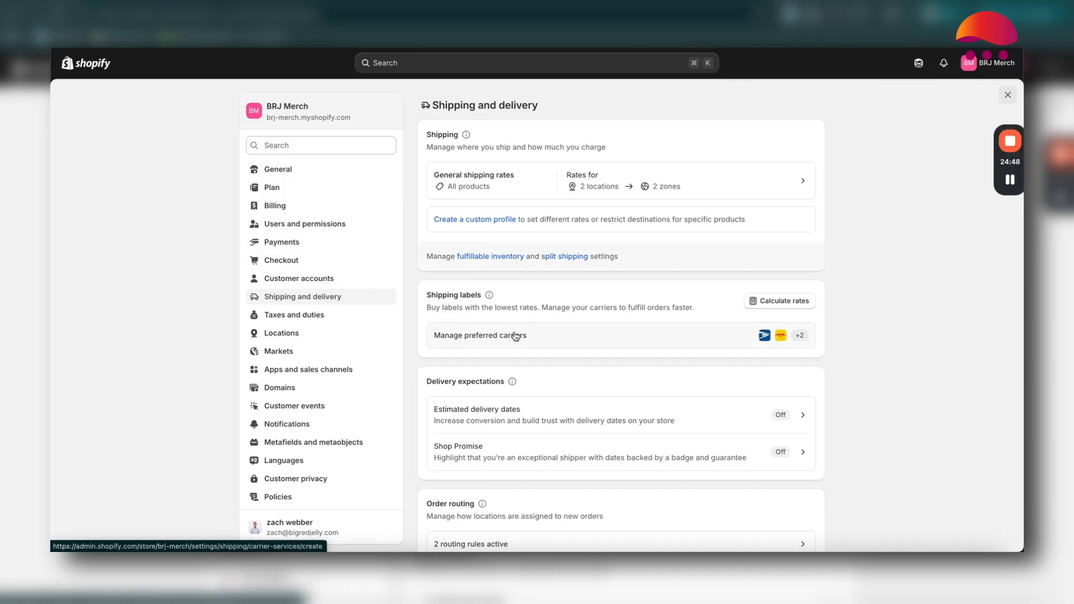
scroll(546, 343, down, 1)
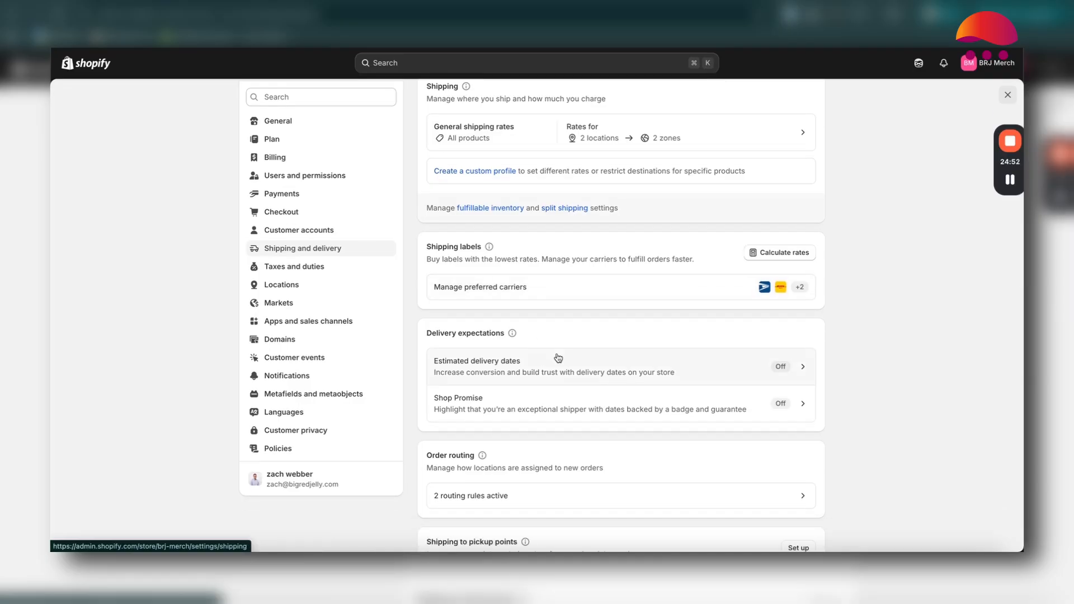
scroll(558, 358, down, 2)
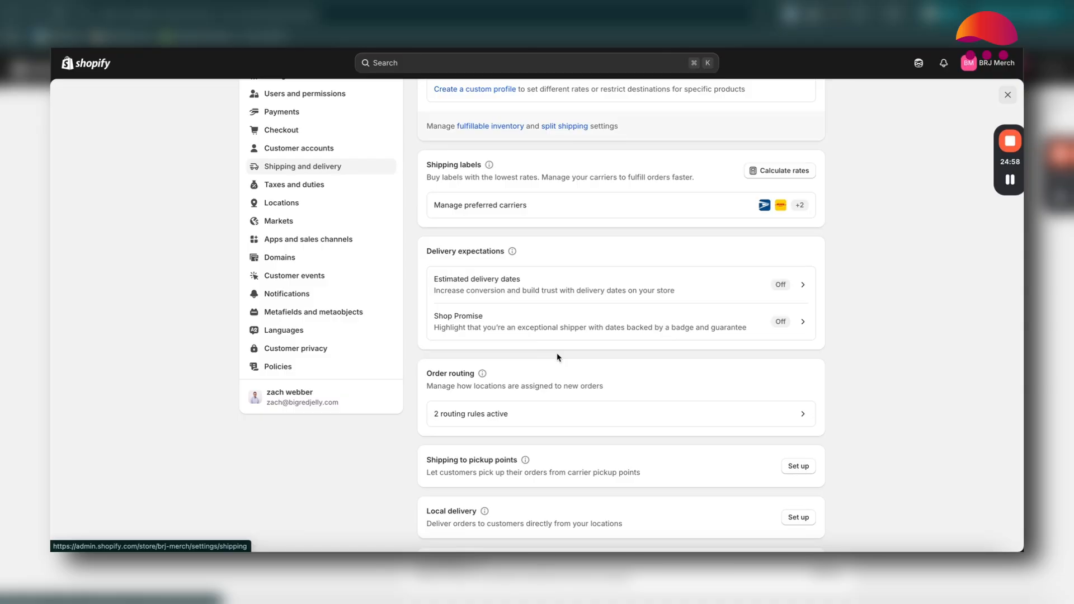
scroll(562, 412, down, 4)
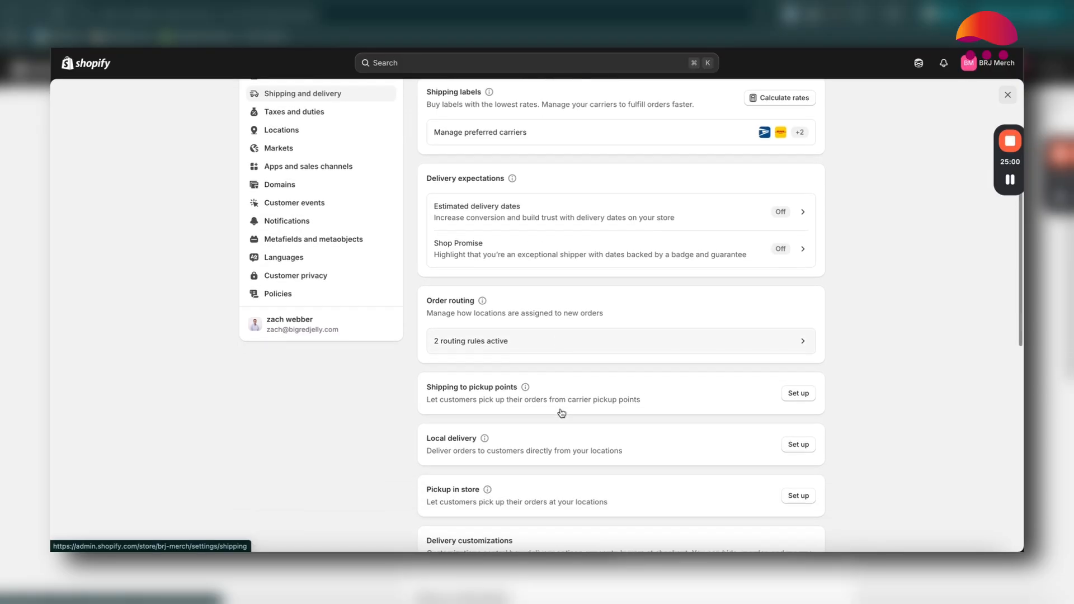
scroll(562, 412, down, 1)
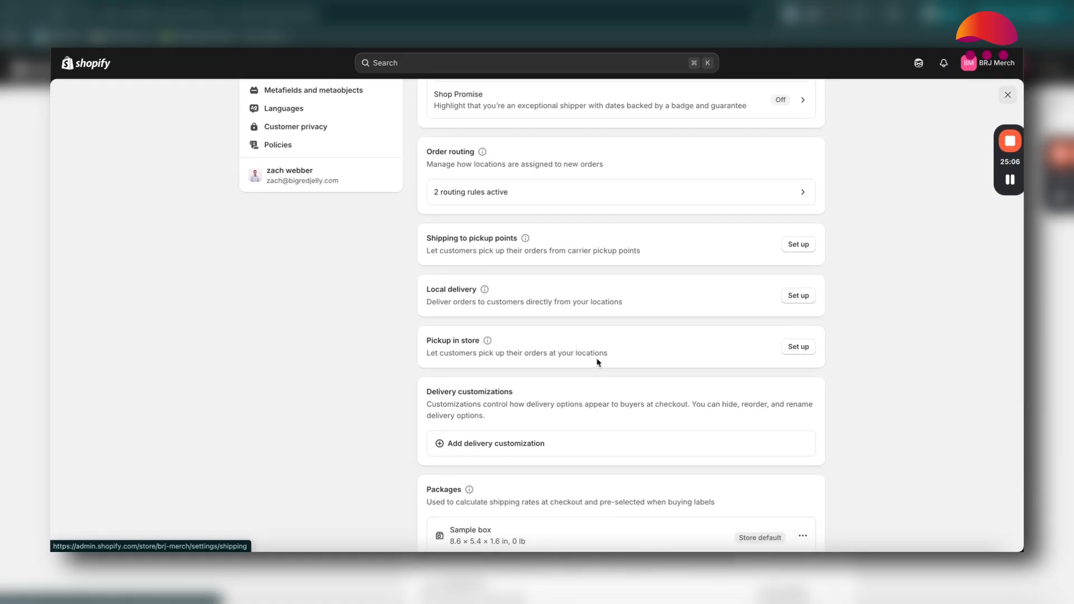
scroll(597, 362, down, 3)
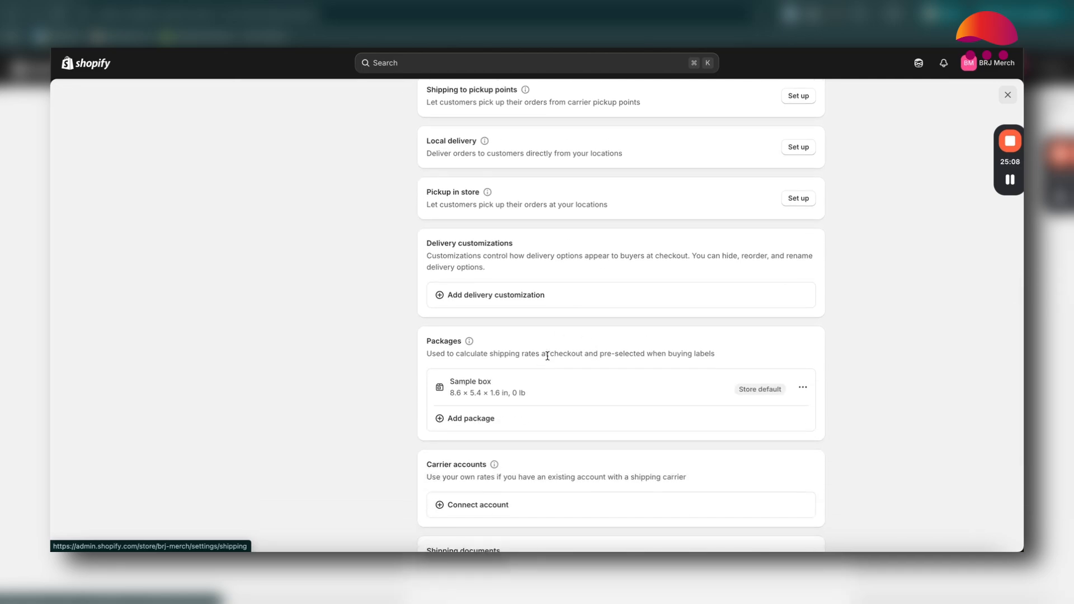
scroll(548, 356, down, 2)
scroll(547, 355, up, 10)
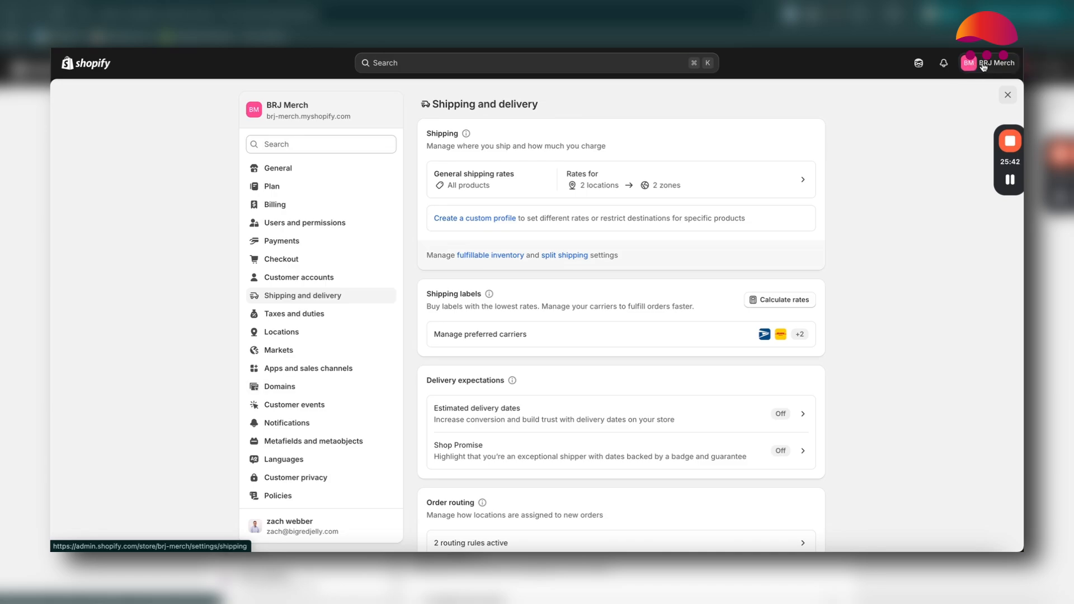
click(1002, 92)
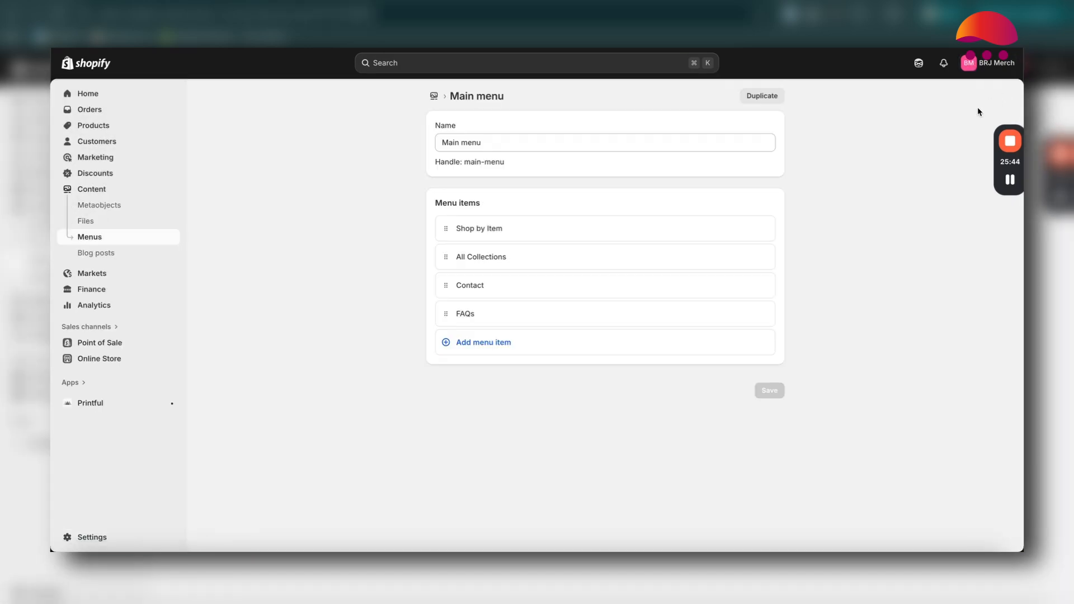